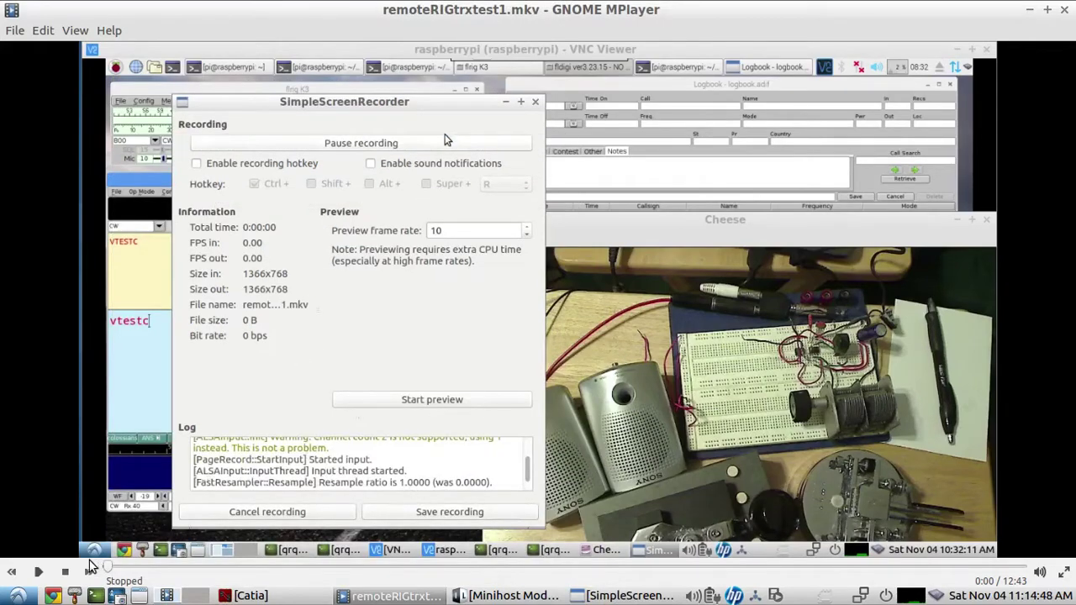
# - Play the video remoteRIGtrxtest1.mkv and show it in full screen
pyautogui.click(38, 572)
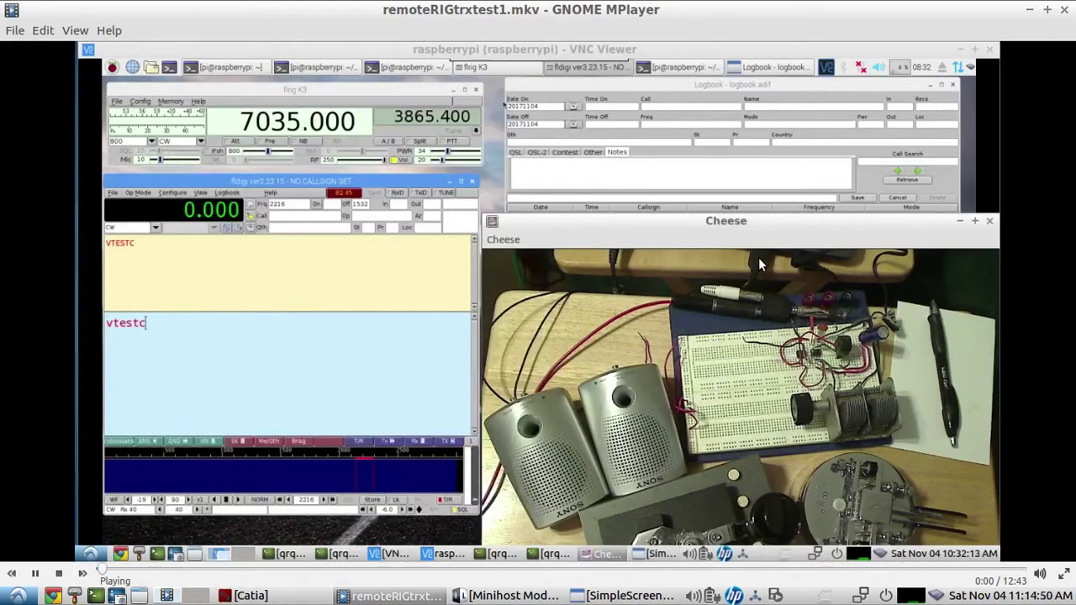
pyautogui.rightClick(758, 264)
pyautogui.click(806, 348)
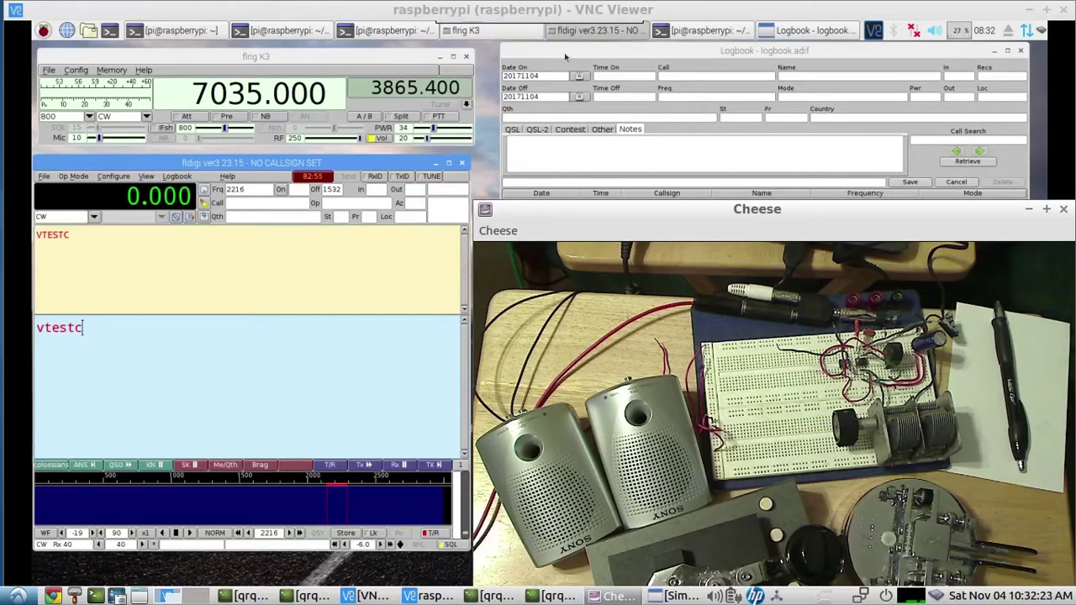
# - Send "qrl?" in CW by adding it to the fldigi transmit text
pyautogui.moveTo(569, 14)
pyautogui.click(685, 52)
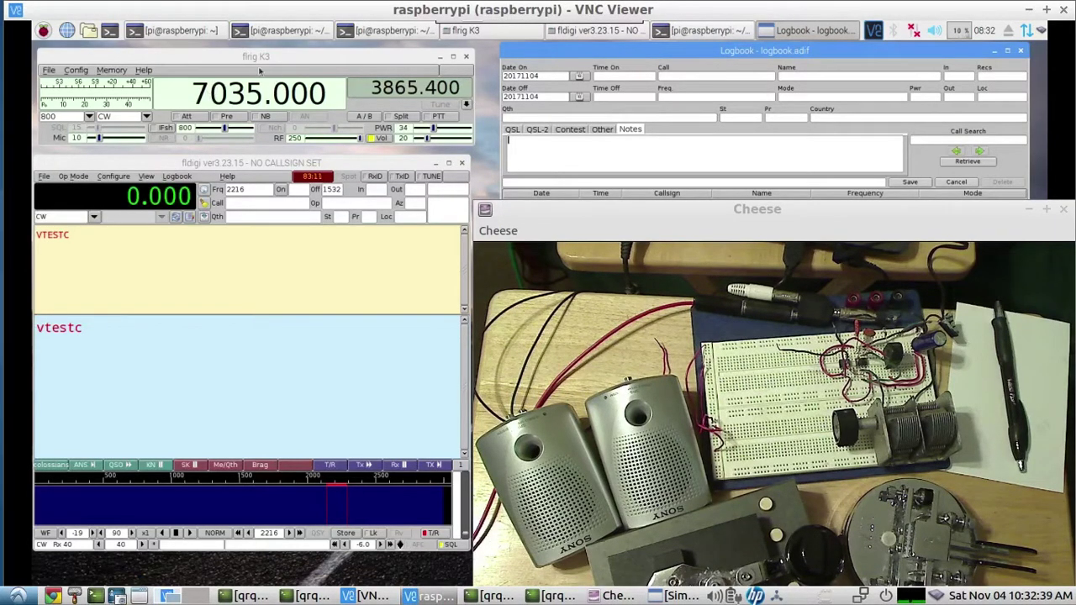
pyautogui.click(137, 366)
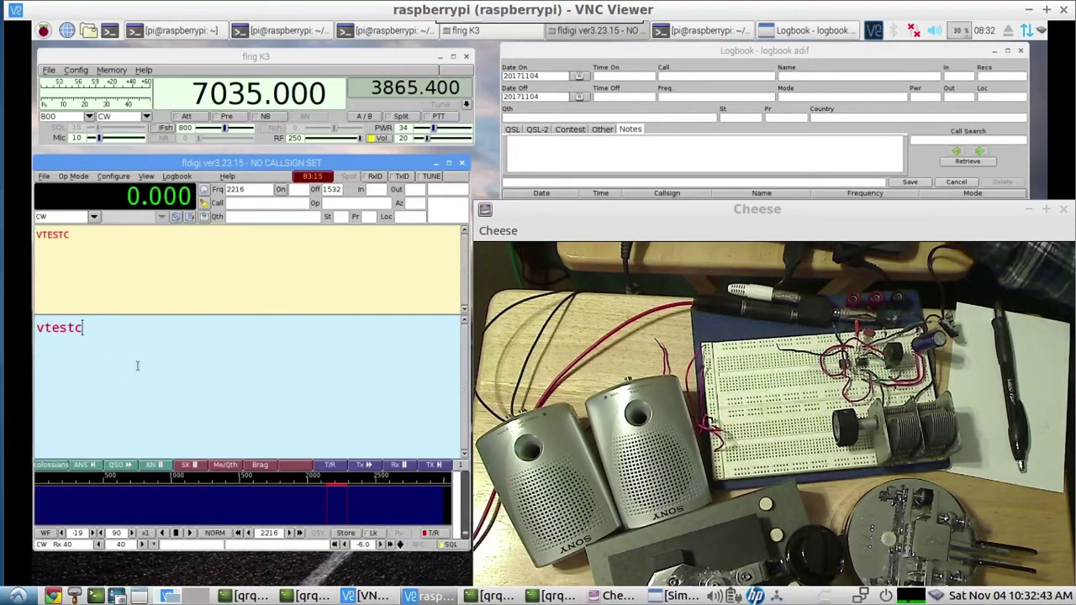
pyautogui.write('qrl?')
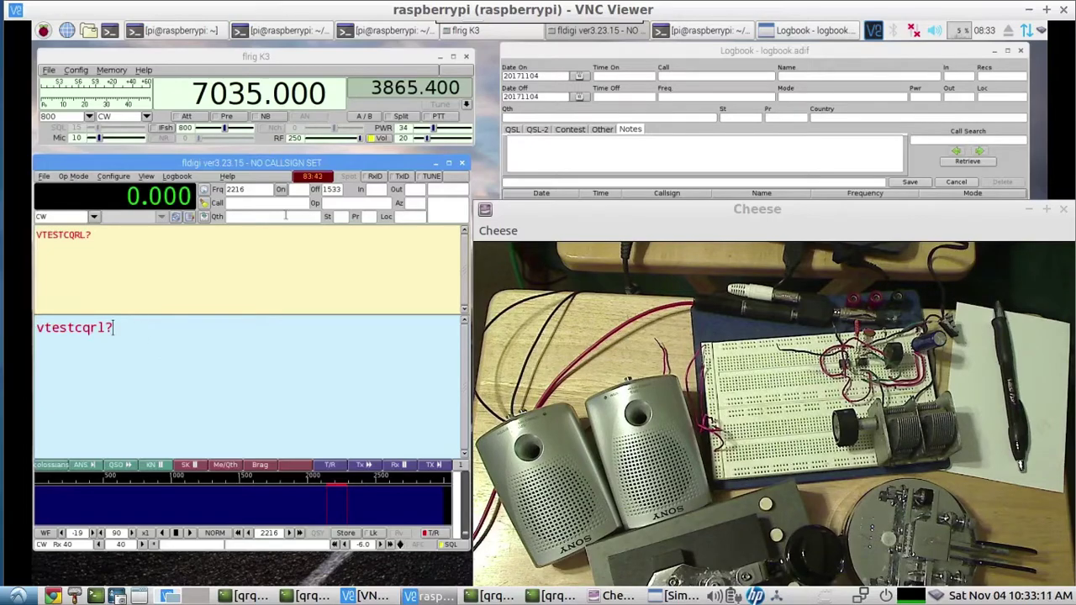
# - Examine the CW modem's Timing and QSK settings in the fldigi configuration, and close the configuration
pyautogui.click(102, 177)
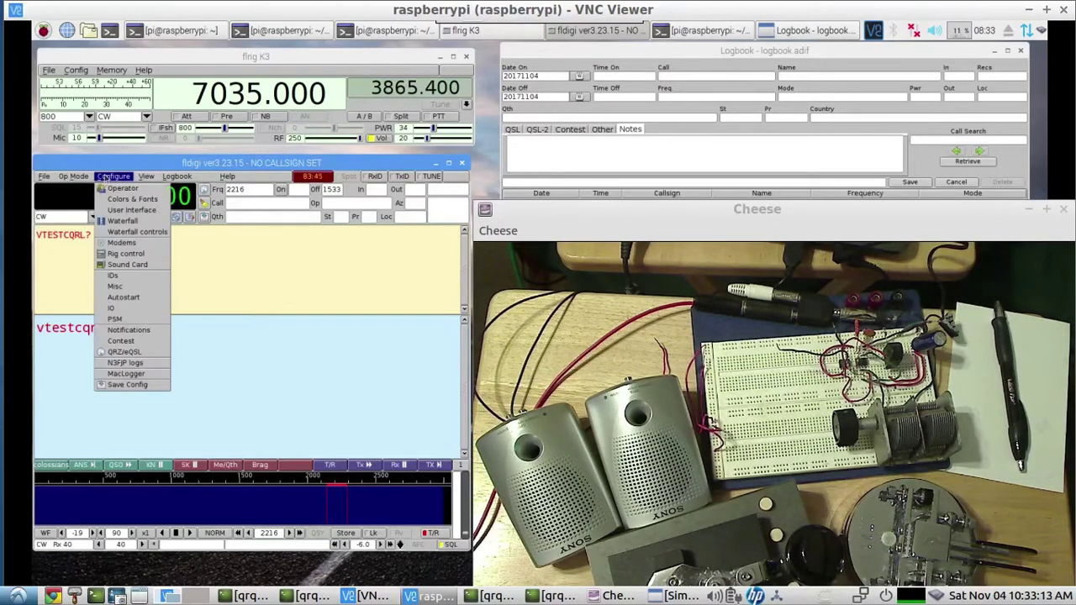
pyautogui.click(130, 245)
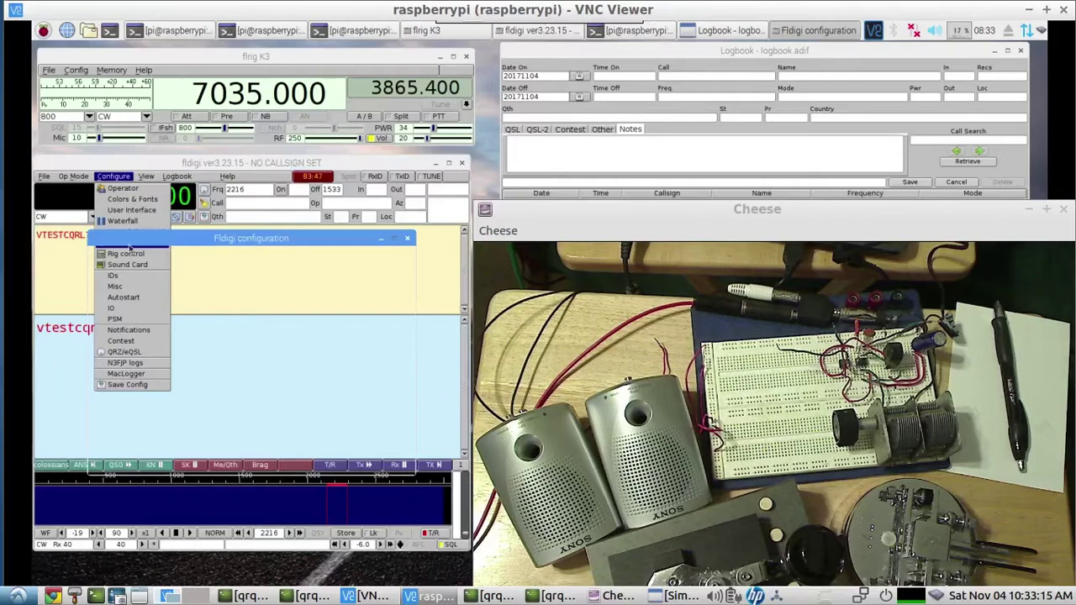
pyautogui.click(152, 284)
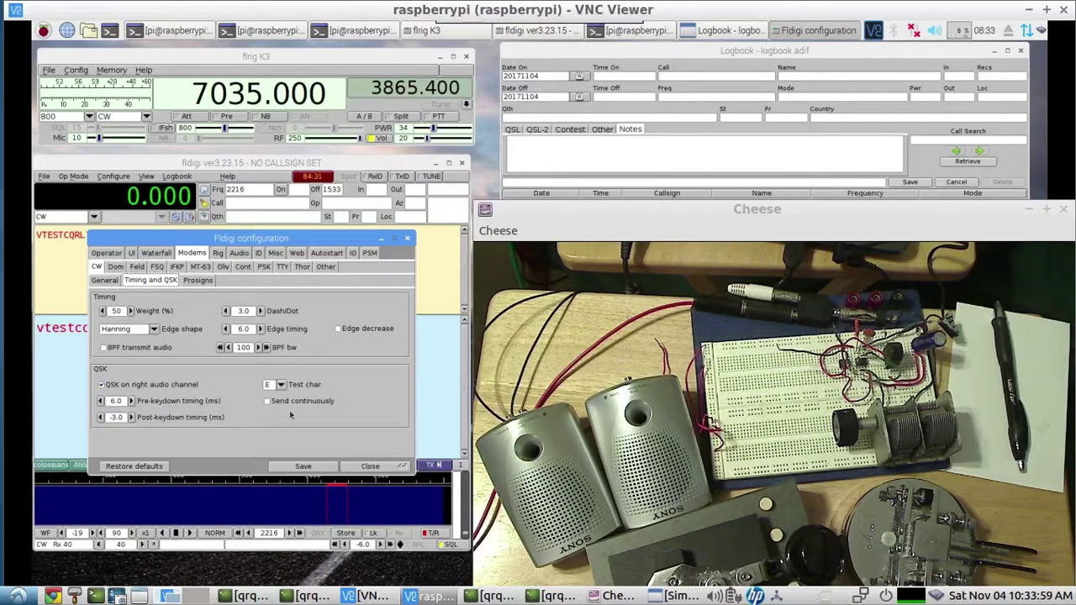
pyautogui.click(407, 240)
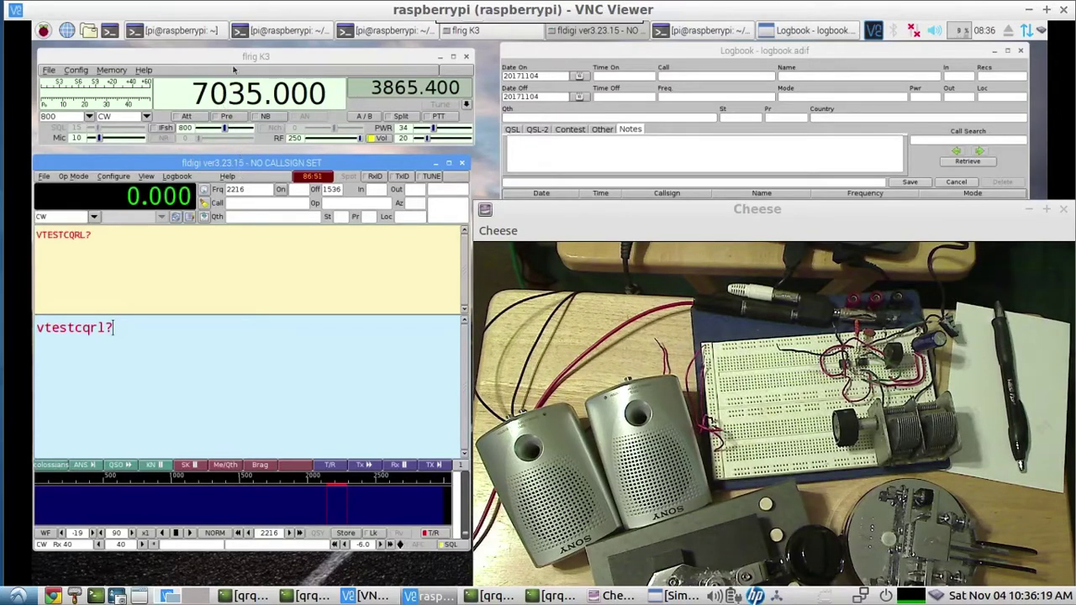
# - Tune the K3's main frequency in flrig to 7235.000 and set the operating mode to LSB
pyautogui.click(237, 61)
pyautogui.scroll(-1, 217, 94)
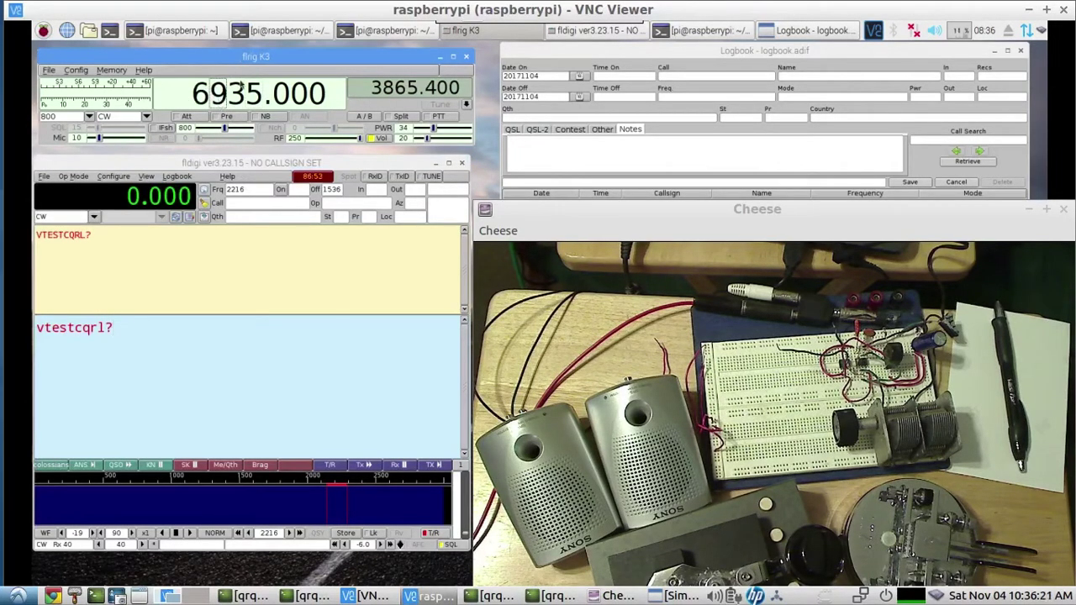
pyautogui.scroll(1, 217, 93)
pyautogui.scroll(1, 222, 91)
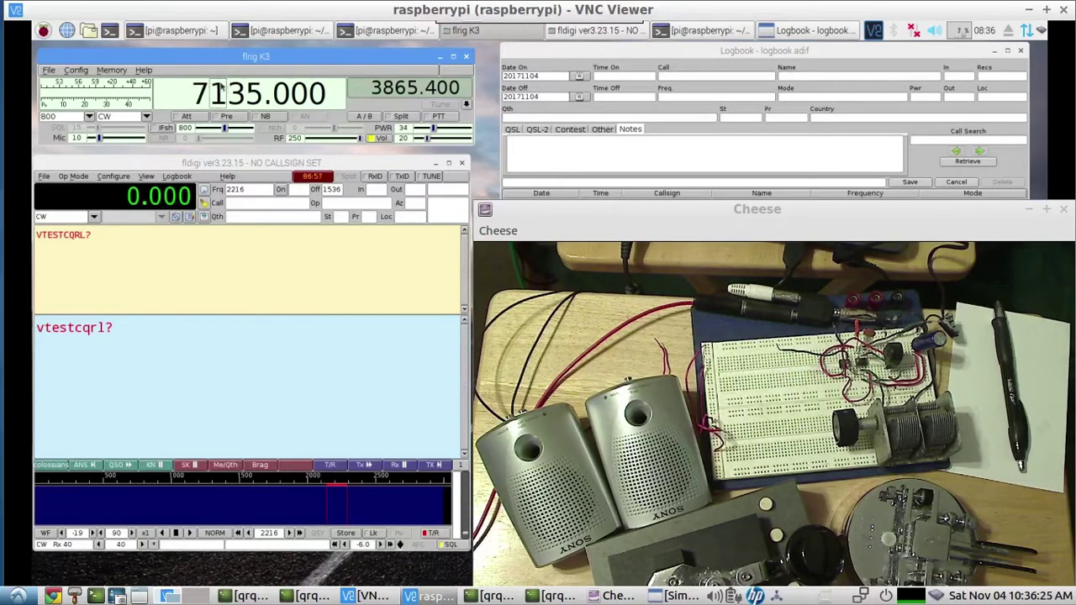
pyautogui.scroll(1, 222, 91)
pyautogui.click(147, 117)
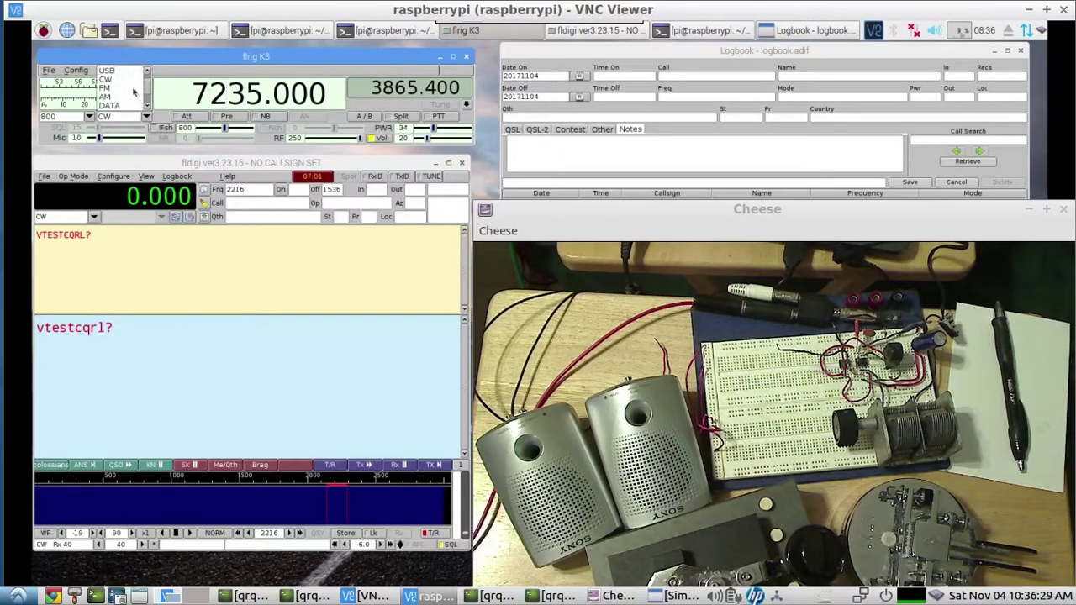
pyautogui.click(110, 72)
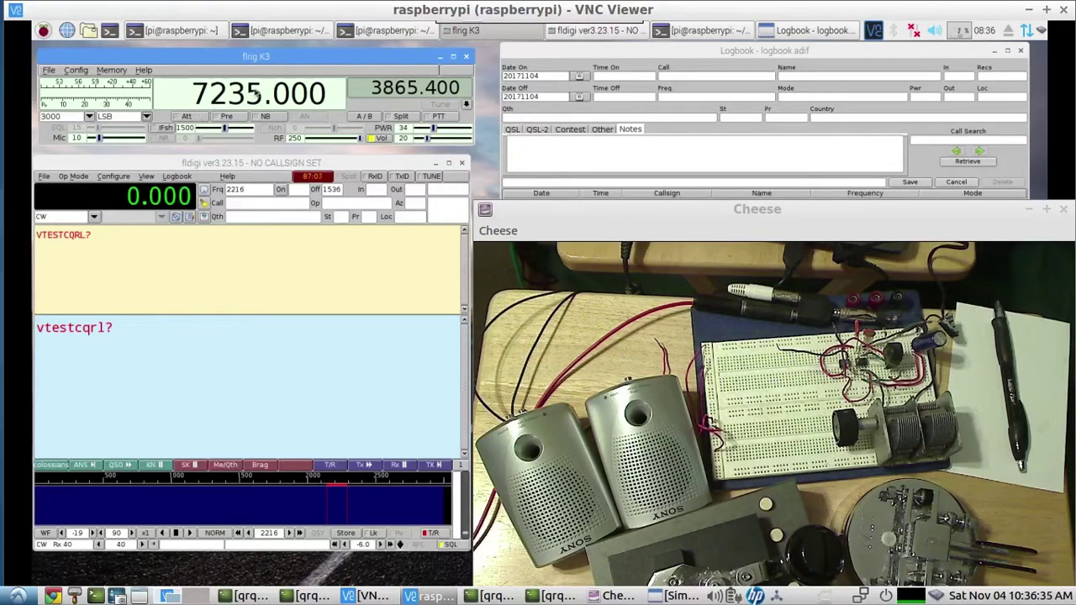
# - Retune the K3's main frequency in flrig to 7170.000 by adjusting its individual digits
pyautogui.scroll(1, 254, 89)
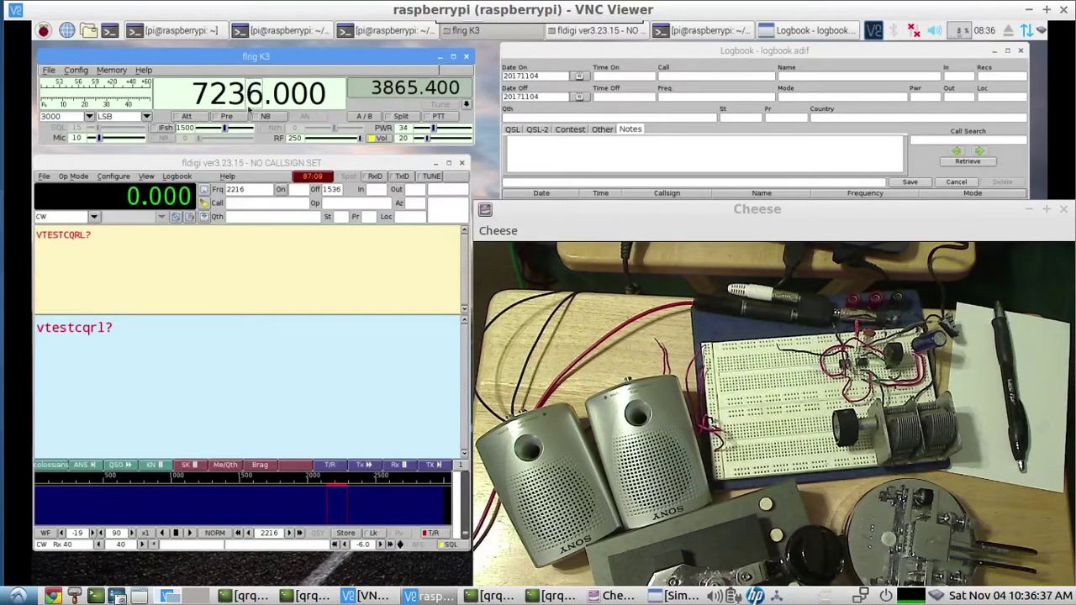
pyautogui.scroll(-3, 252, 106)
pyautogui.scroll(-3, 252, 107)
pyautogui.scroll(1, 239, 89)
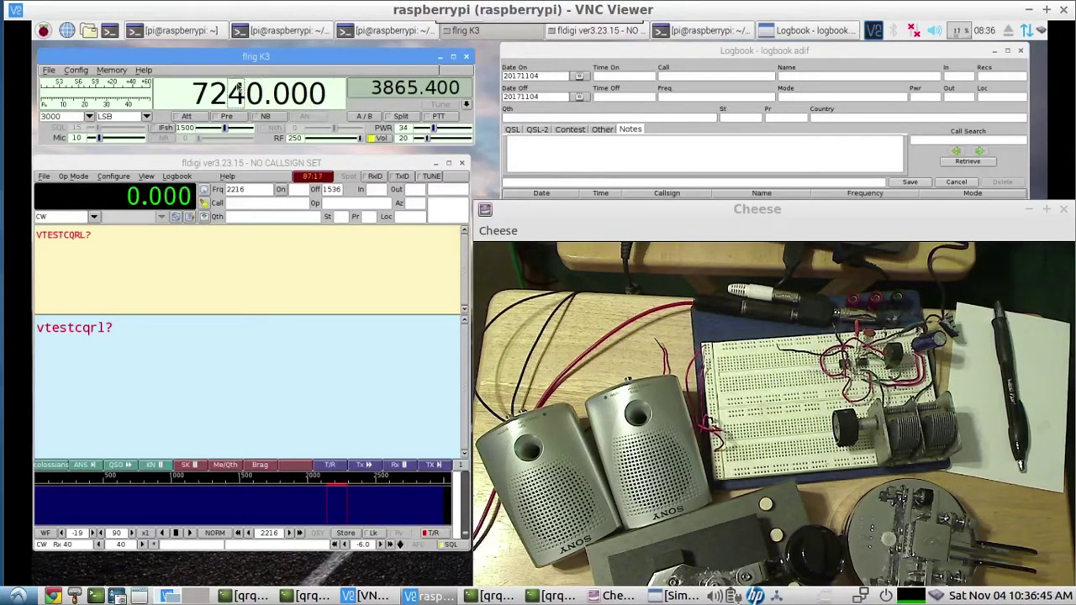
pyautogui.scroll(1, 240, 89)
pyautogui.scroll(1, 240, 89)
pyautogui.scroll(-1, 221, 92)
pyautogui.scroll(1, 238, 89)
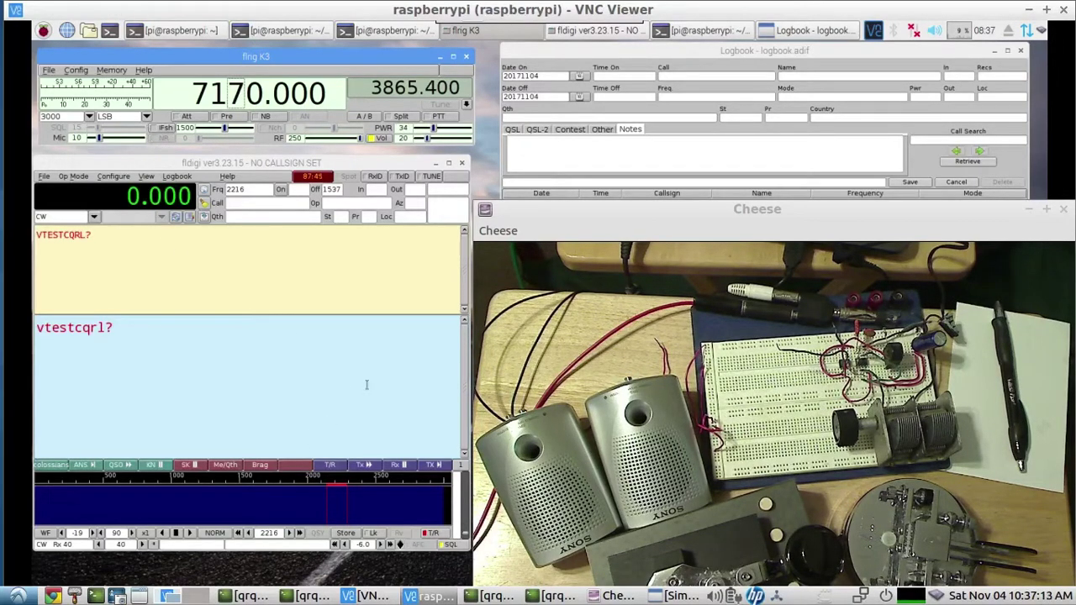
# - Minimize the VNC Viewer and Cheese windows and place the rx and port 1351 tx terminals side by side
pyautogui.click(1031, 11)
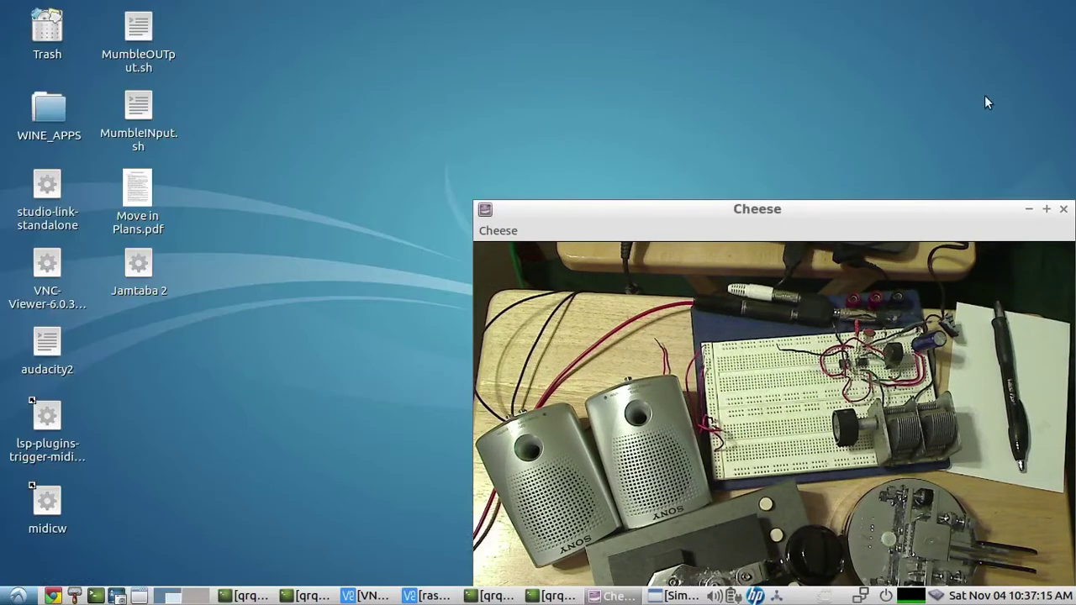
pyautogui.click(1031, 209)
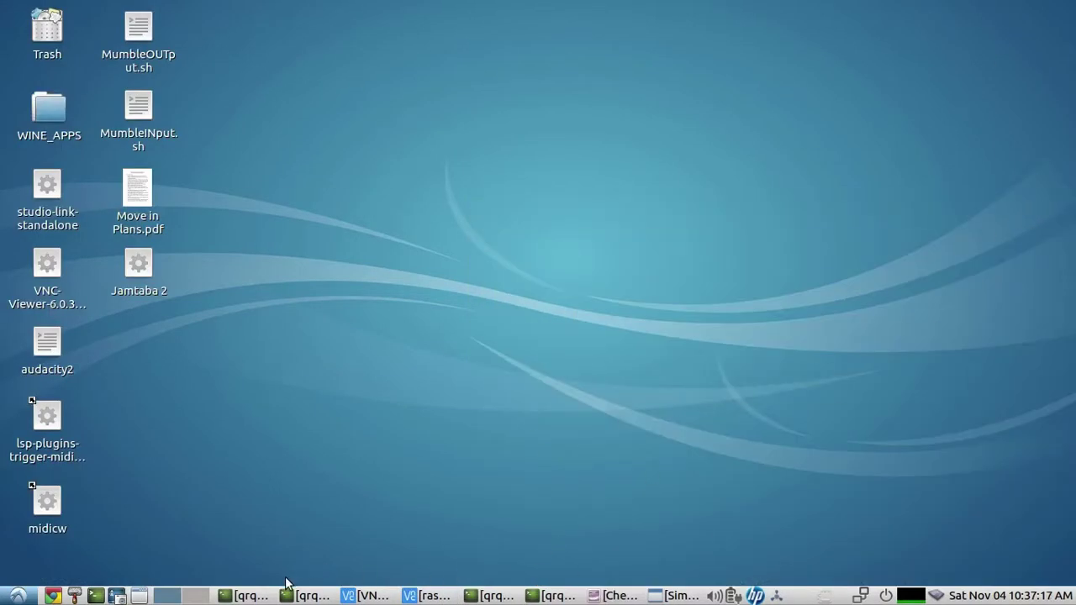
pyautogui.click(250, 594)
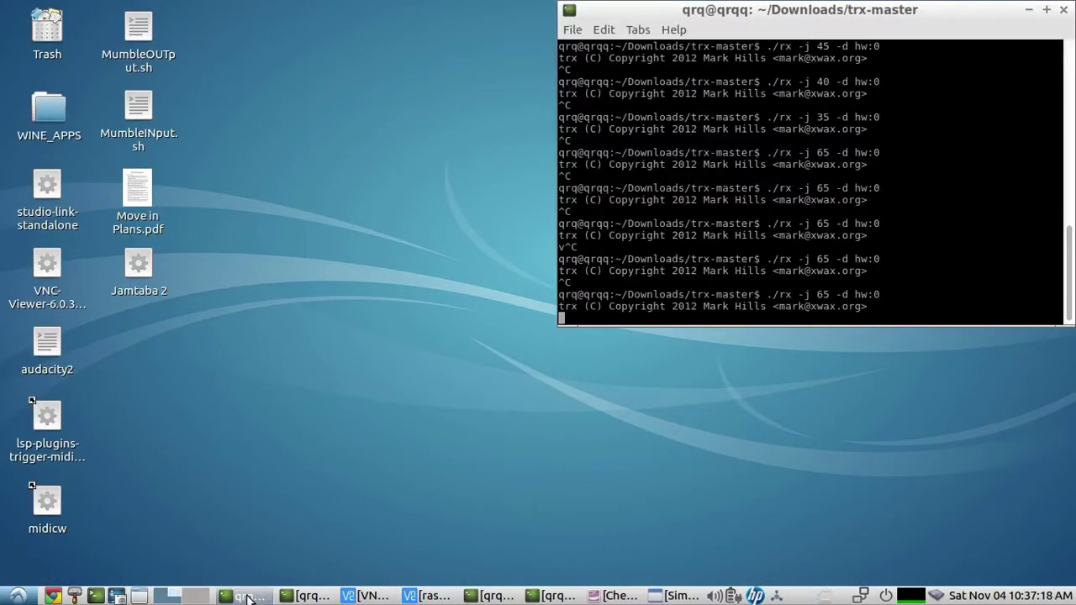
pyautogui.click(300, 598)
pyautogui.moveTo(785, 144); pyautogui.dragTo(269, 16)
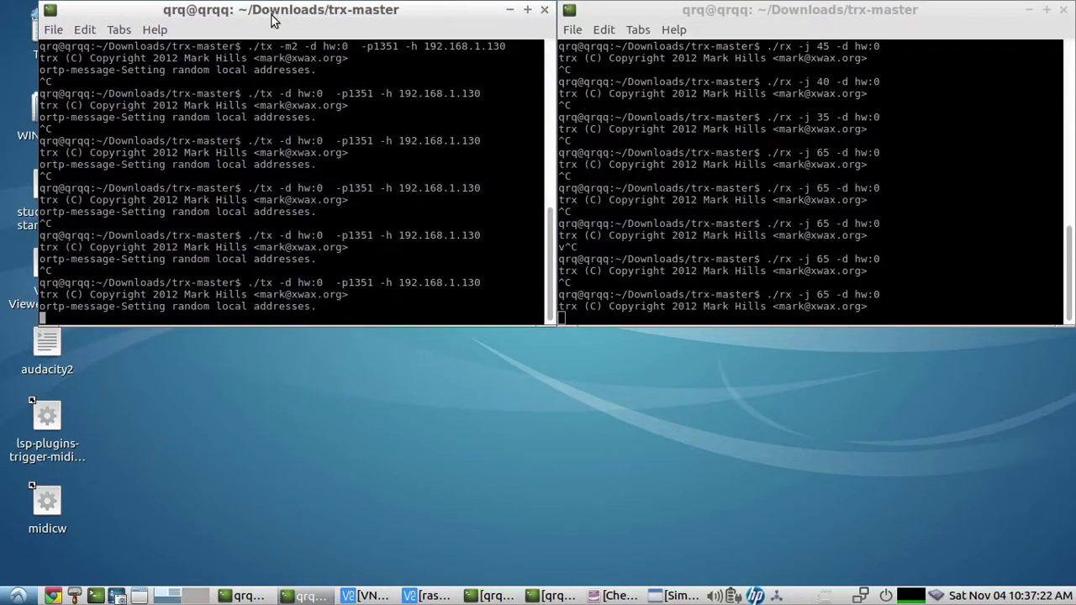
# - Restore the other two terminals and arrange all four in a two-by-two grid without covering their commands
pyautogui.click(498, 598)
pyautogui.moveTo(414, 17); pyautogui.dragTo(924, 273)
pyautogui.click(553, 596)
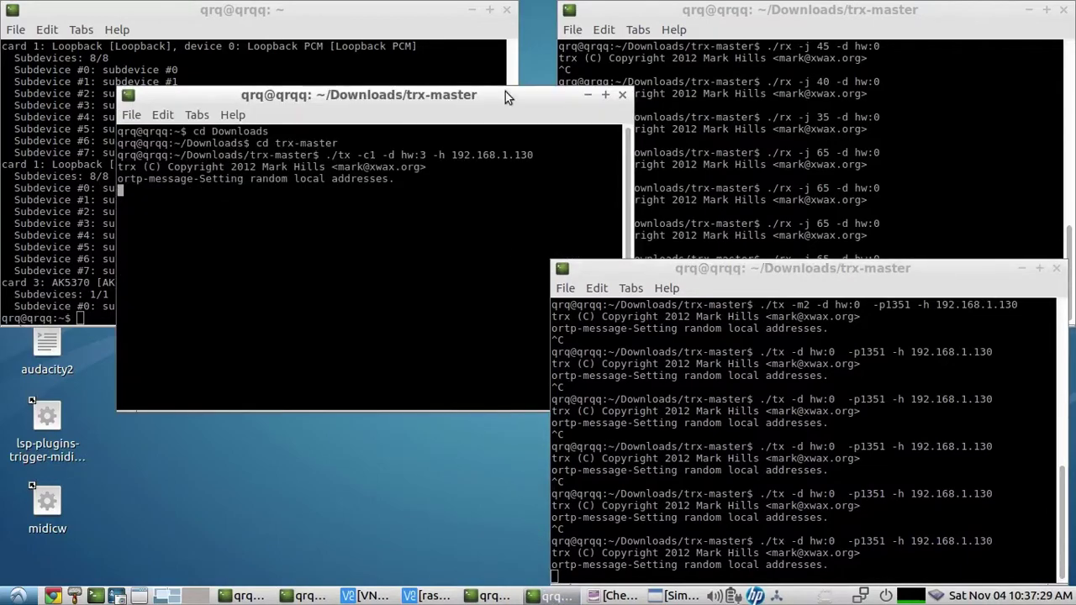
pyautogui.moveTo(445, 106); pyautogui.dragTo(337, 280)
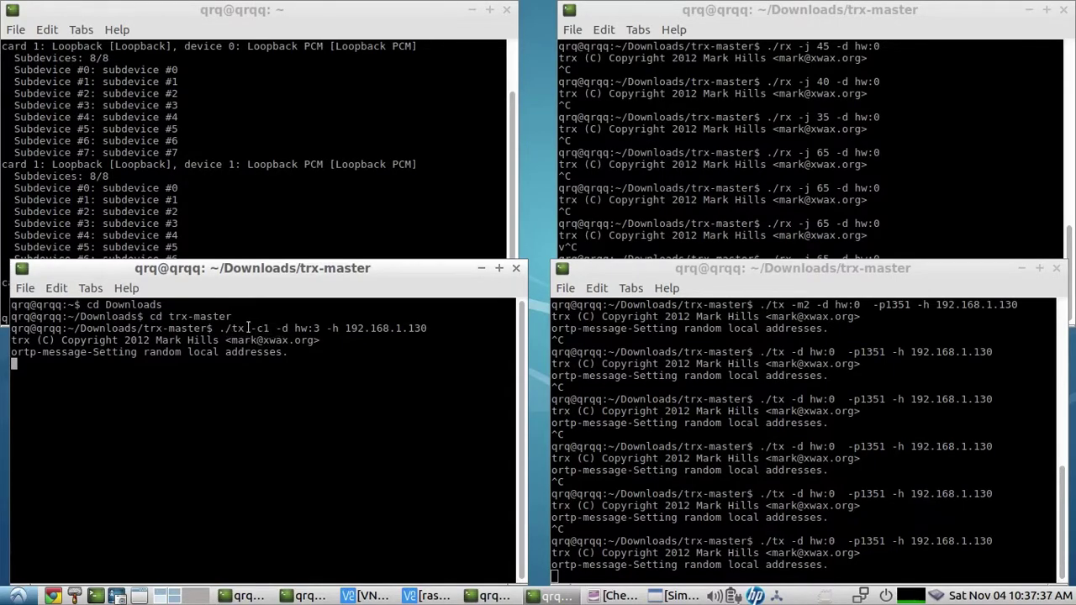
# - Highlight the command "./tx -c1 -d hw:3 -h 192.168.1.130", its trx-master folder and its options in the terminal
pyautogui.moveTo(220, 328); pyautogui.dragTo(428, 330)
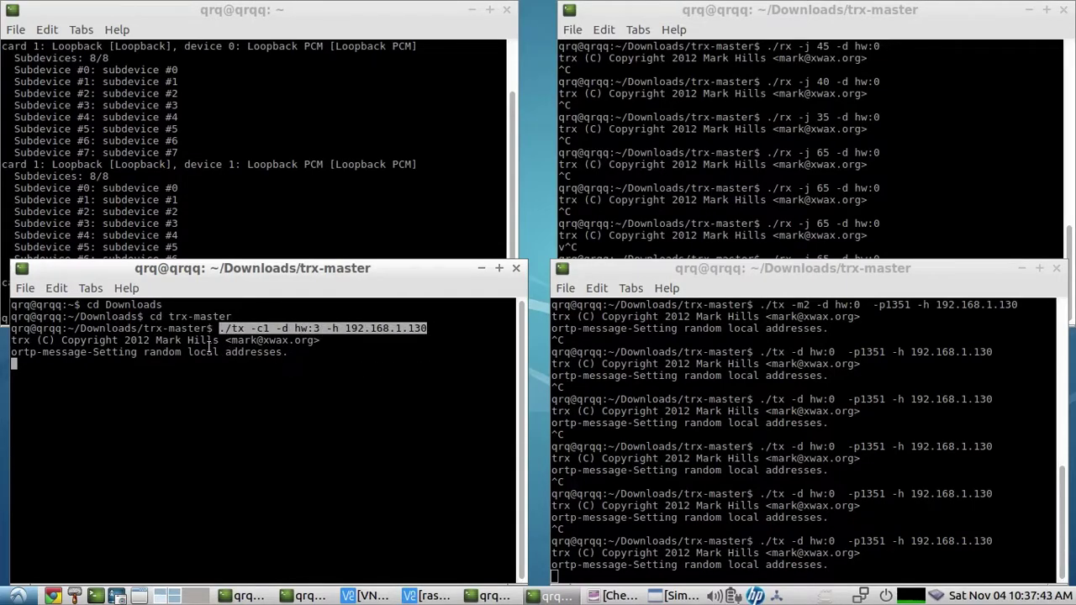
pyautogui.click(172, 316)
pyautogui.moveTo(230, 317); pyautogui.dragTo(162, 316)
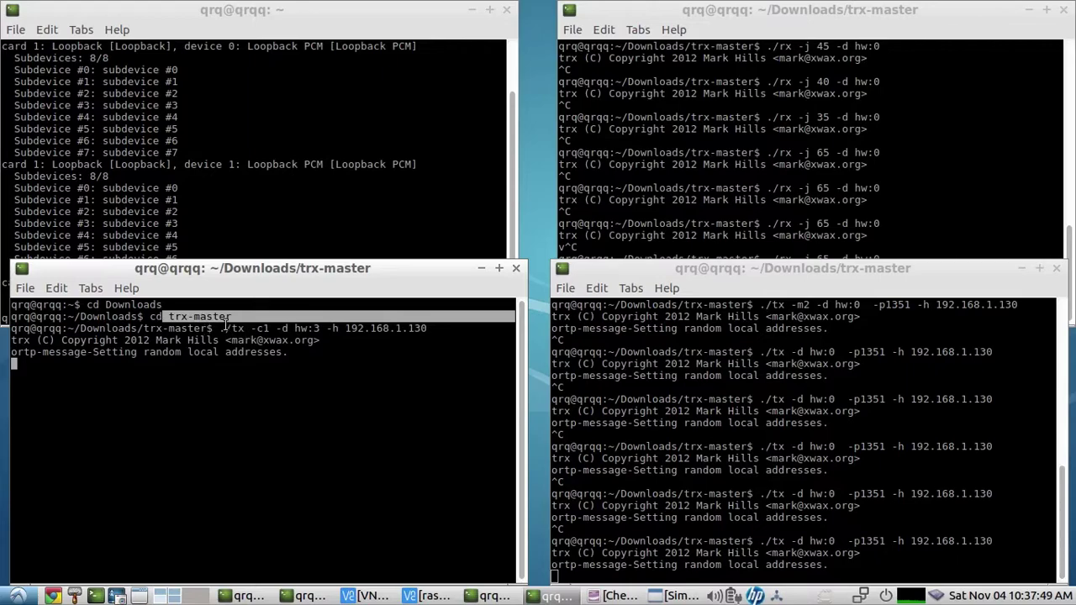
pyautogui.moveTo(250, 328); pyautogui.dragTo(326, 329)
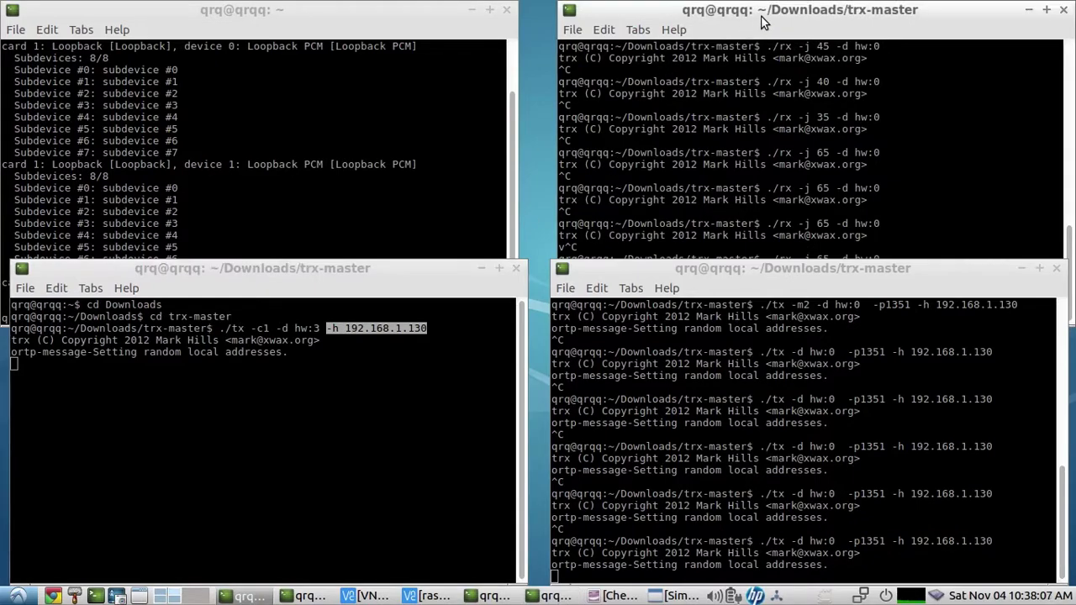
# - Highlight the last "./tx -d hw:0 -p1351 -h 192.168.1.130" command and show the Cheese camera view beside its terminal
pyautogui.moveTo(783, 272); pyautogui.dragTo(336, 179)
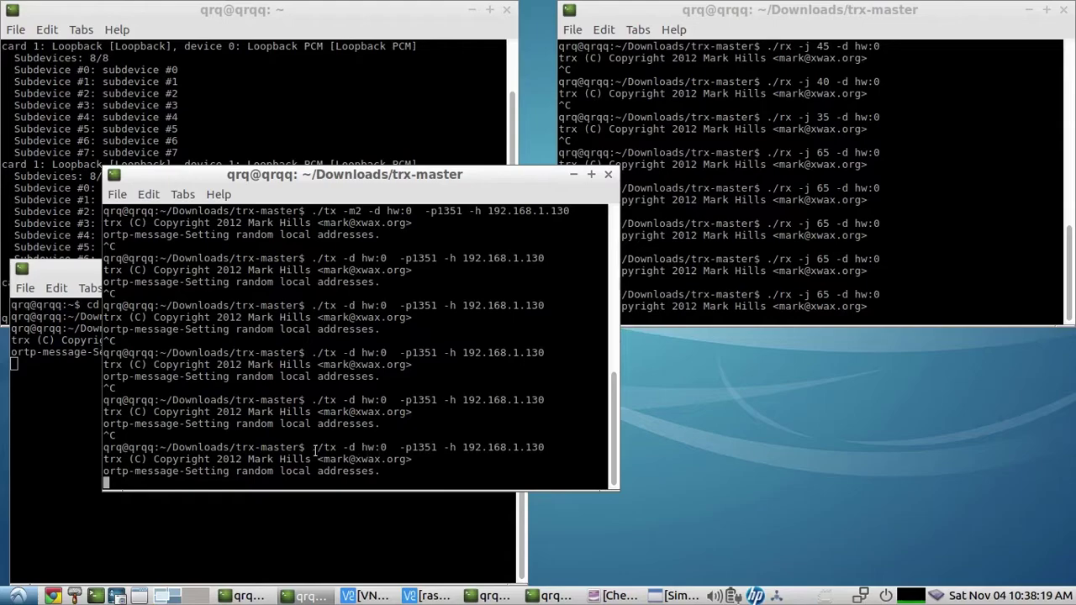
pyautogui.moveTo(312, 447); pyautogui.dragTo(546, 449)
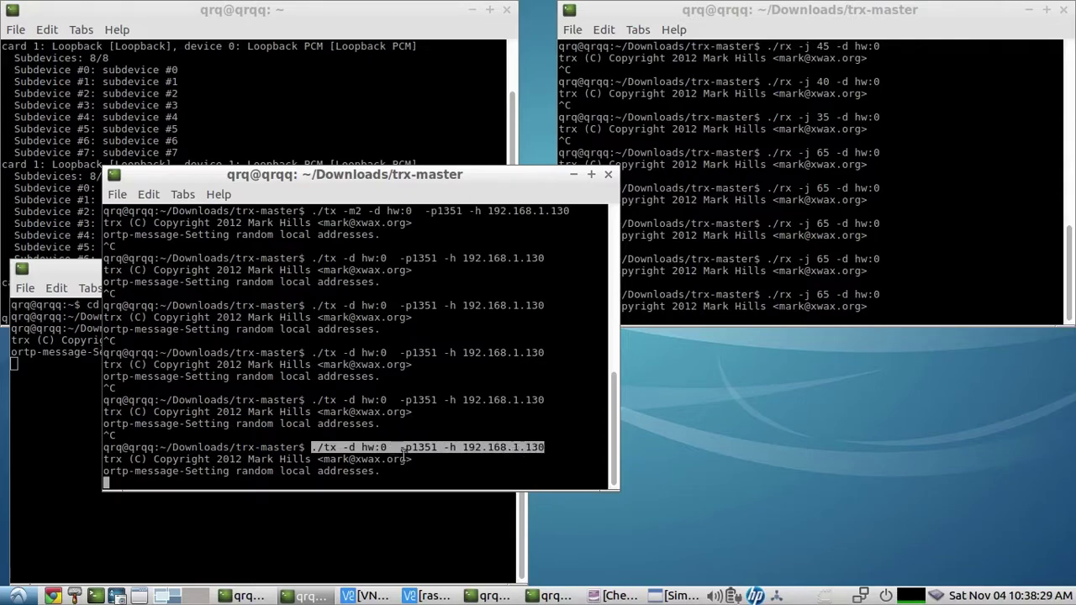
pyautogui.click(611, 598)
pyautogui.moveTo(490, 176); pyautogui.dragTo(405, 60)
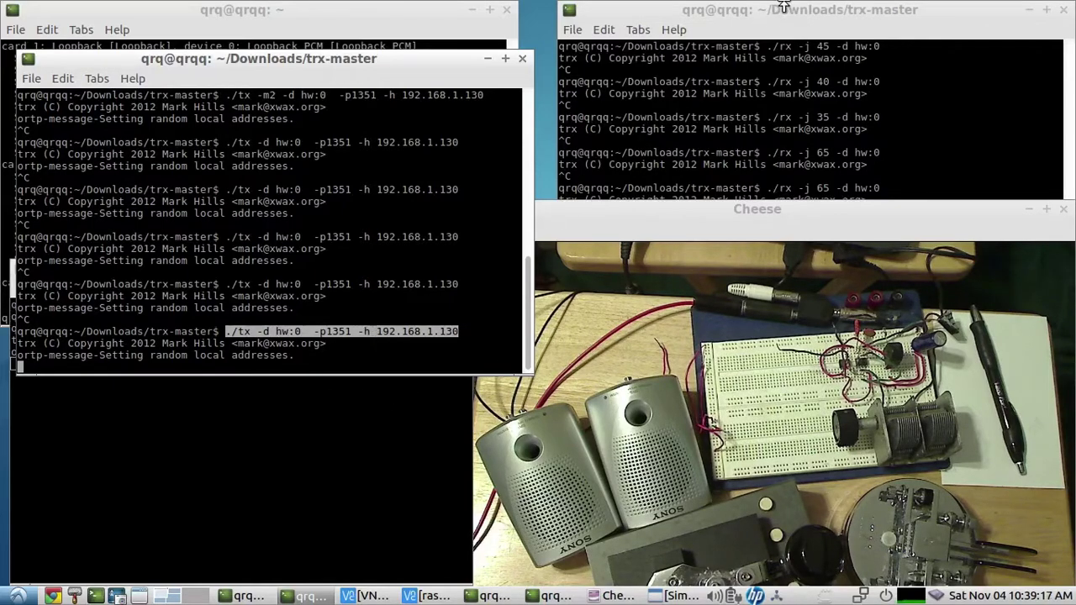
# - Switch back to the VNC Viewer and minimize the local terminals and the Cheese window covering it
pyautogui.click(439, 596)
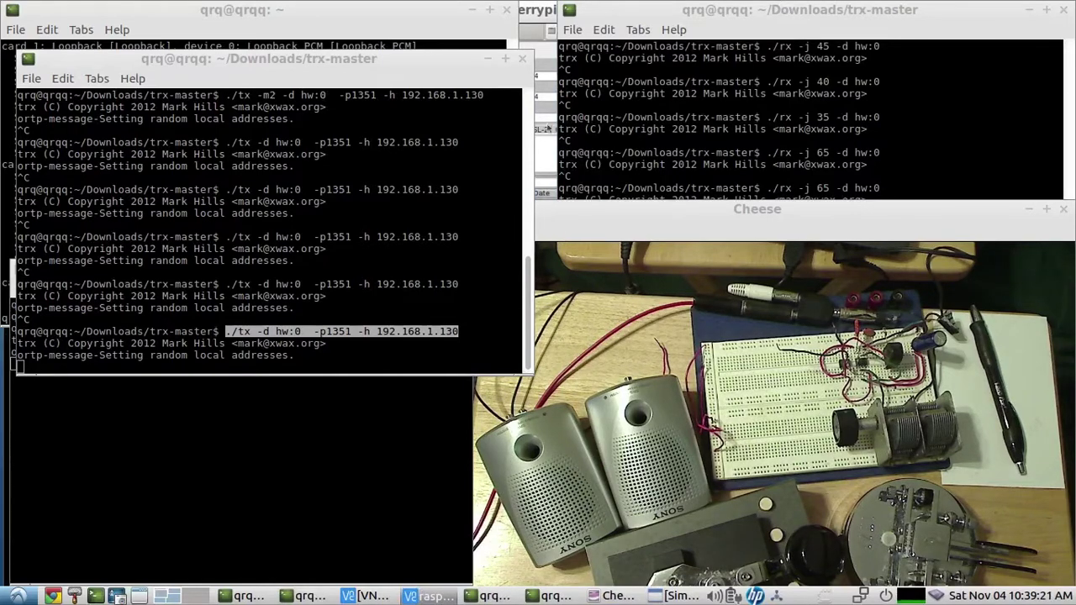
pyautogui.click(488, 59)
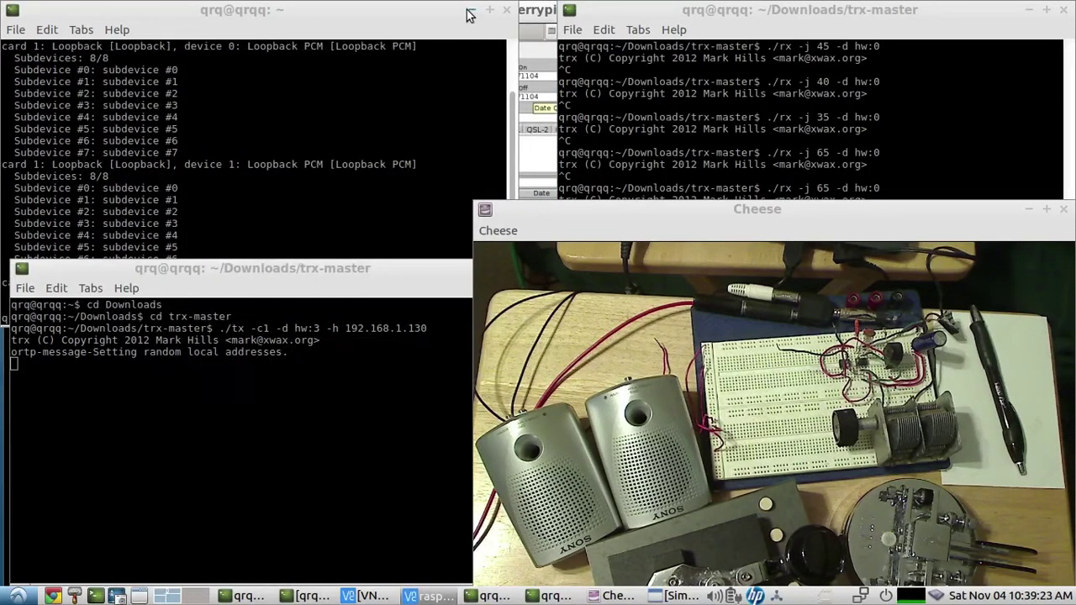
pyautogui.click(469, 12)
pyautogui.click(1027, 10)
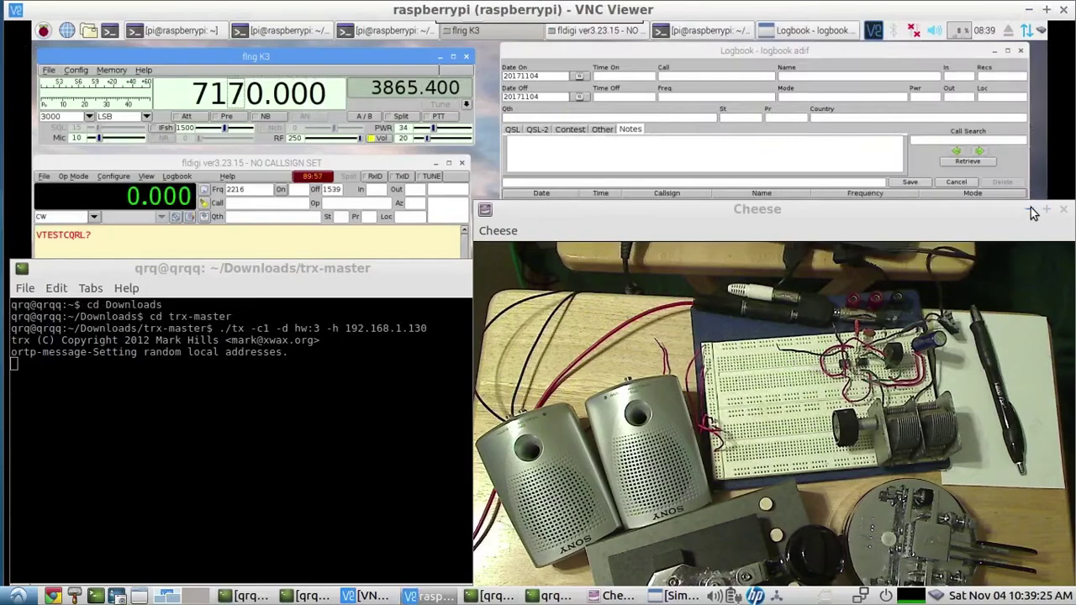
pyautogui.click(1032, 210)
pyautogui.click(477, 273)
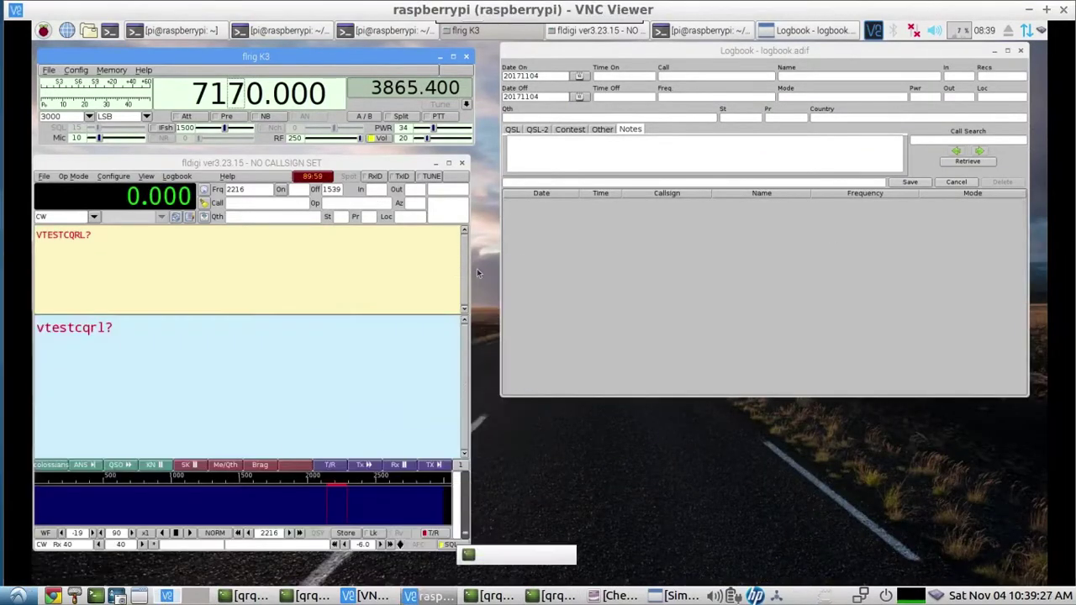
# - Show the Raspberry Pi terminal with the sound device lists and highlight the card 2 USB Audio CODEC playback and capture entries
pyautogui.click(202, 32)
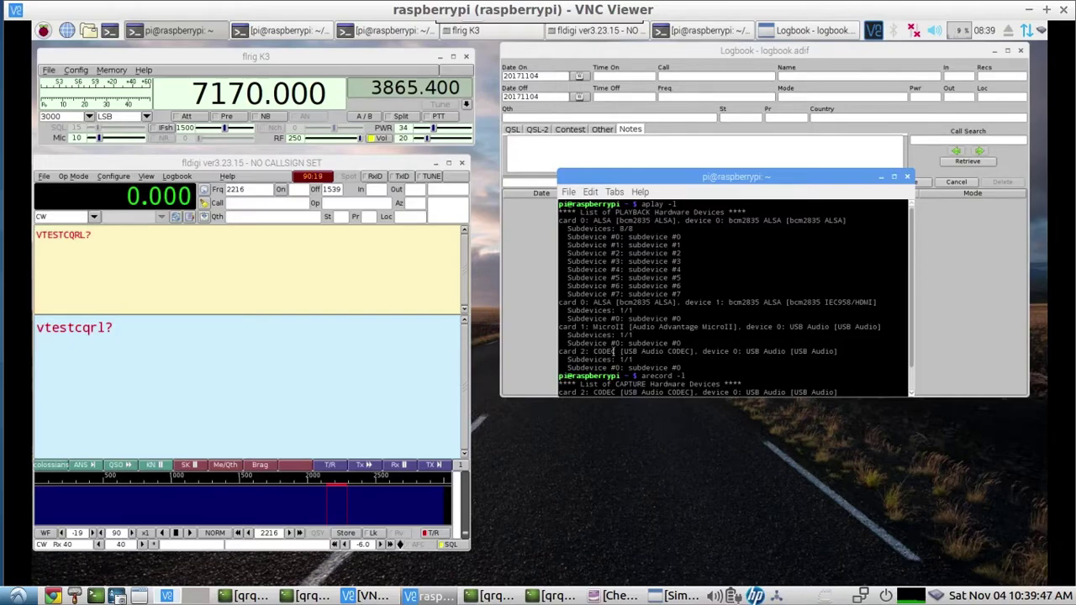
pyautogui.moveTo(562, 352); pyautogui.dragTo(846, 352)
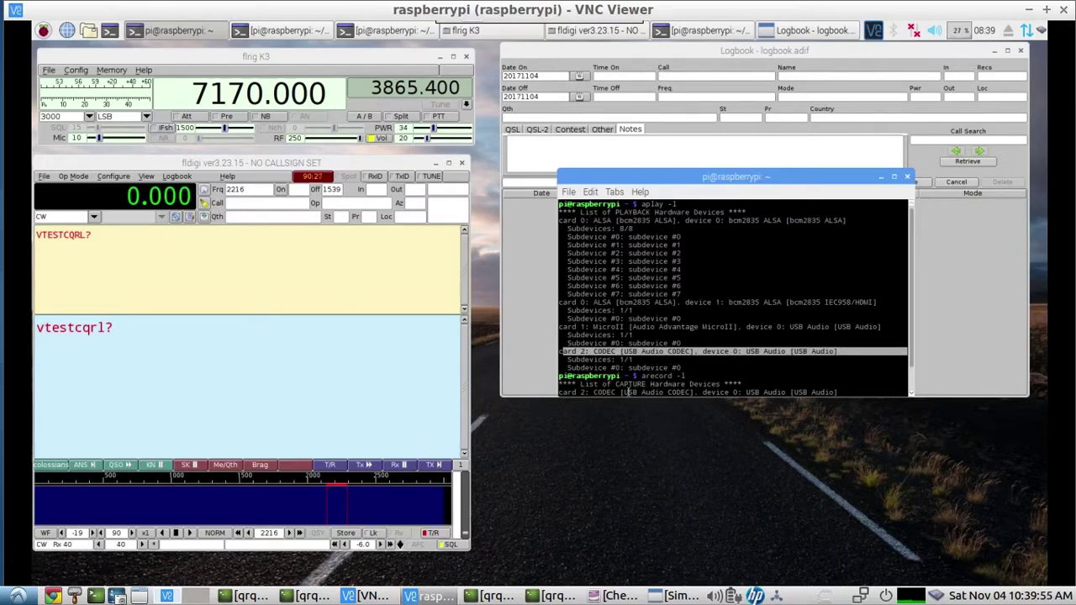
pyautogui.moveTo(591, 392); pyautogui.dragTo(837, 391)
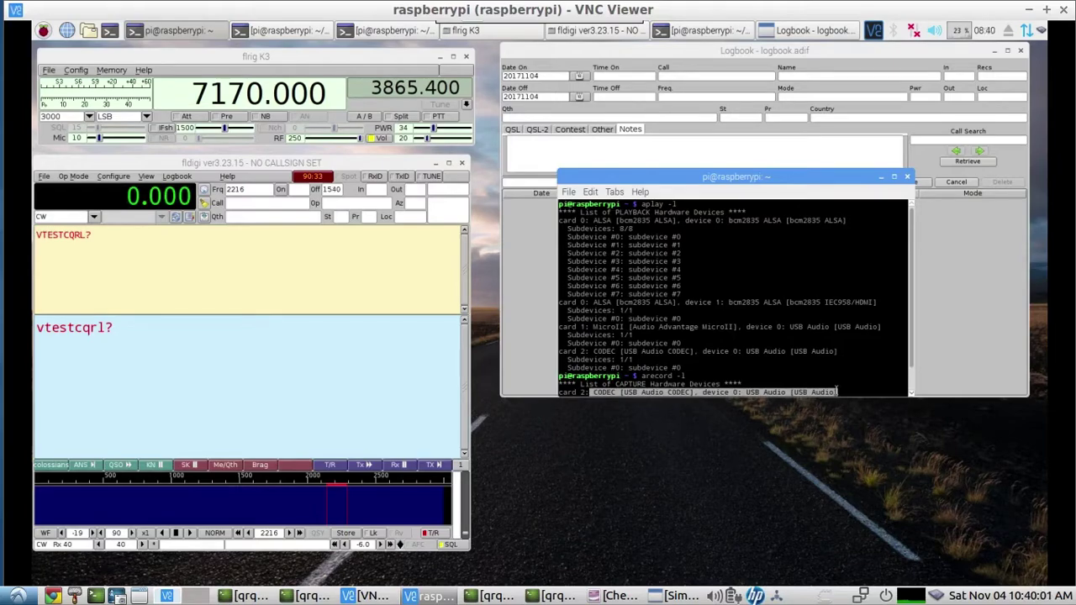
# - Show the Raspberry Pi tx terminal beside the device lists and highlight its "-d hw:2" option and the card 2 CODEC playback entry
pyautogui.click(836, 392)
pyautogui.moveTo(427, 18)
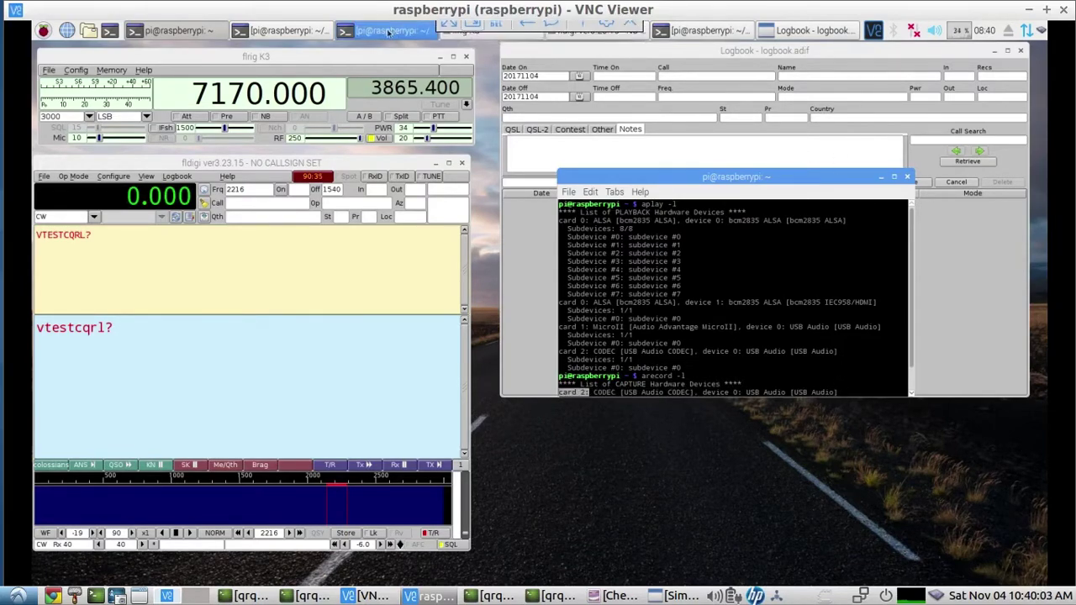
pyautogui.click(288, 32)
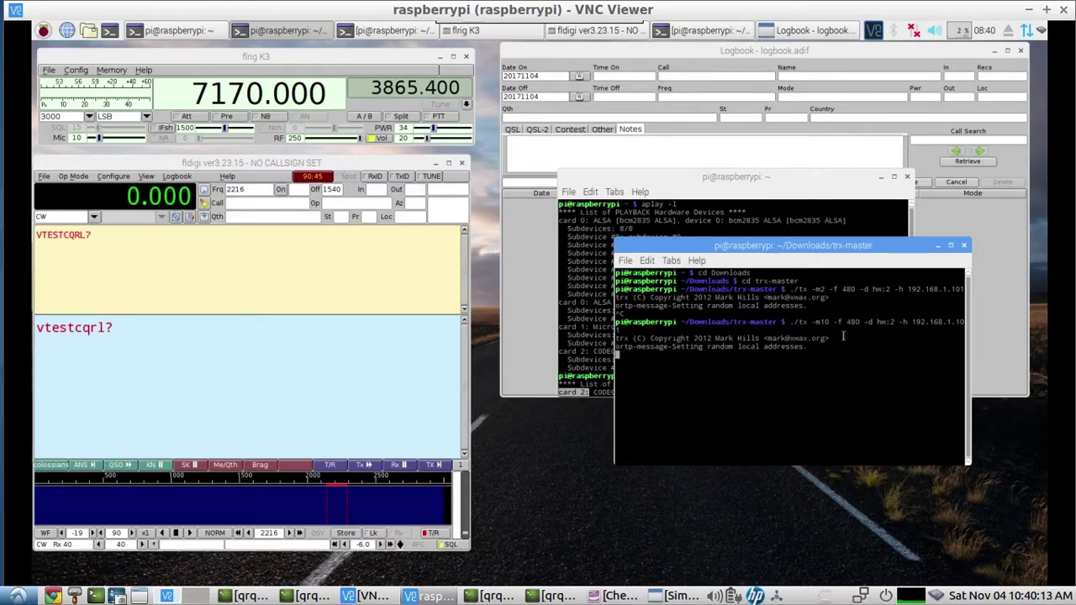
pyautogui.moveTo(702, 249); pyautogui.dragTo(301, 266)
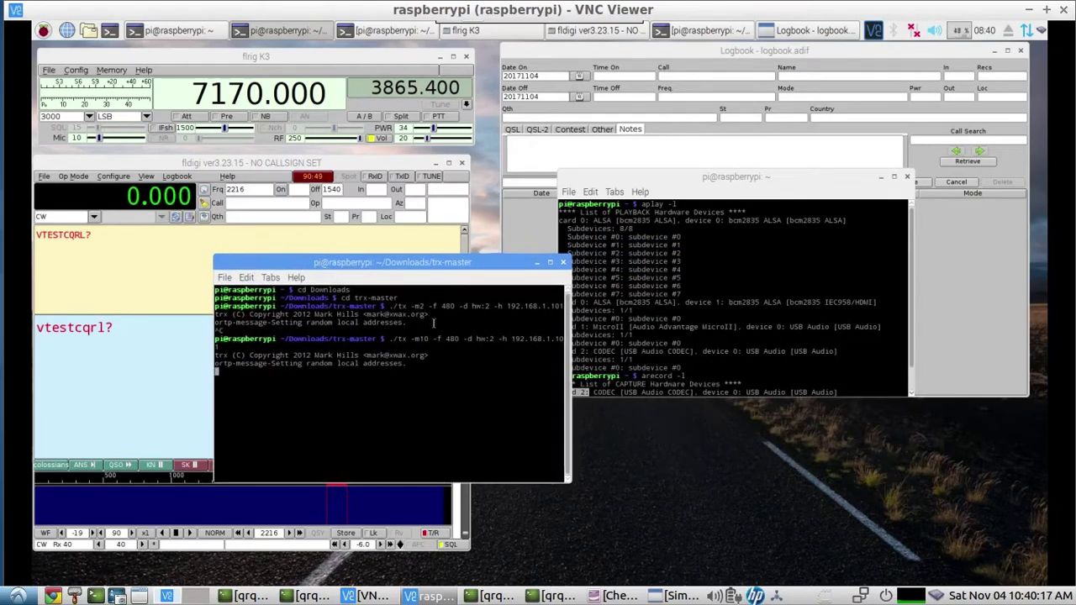
pyautogui.moveTo(462, 338); pyautogui.dragTo(499, 339)
pyautogui.click(753, 190)
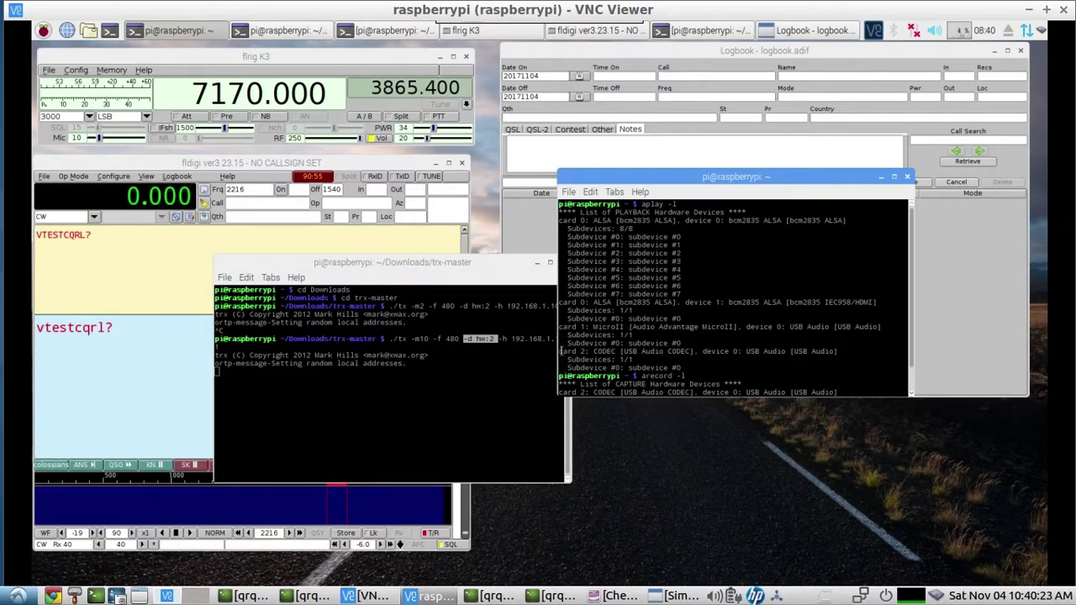
pyautogui.moveTo(559, 351); pyautogui.dragTo(617, 353)
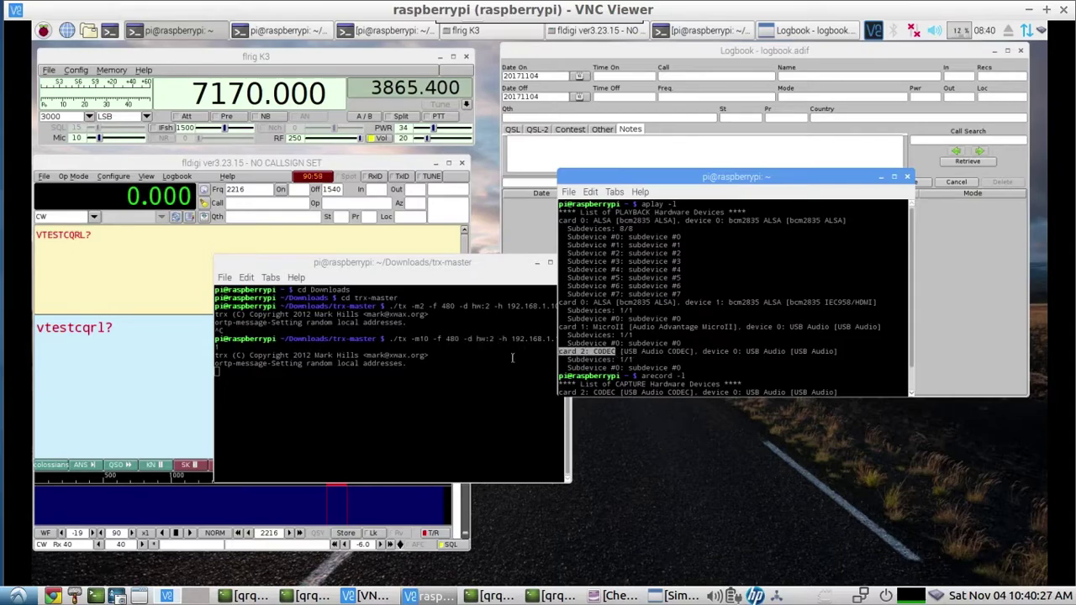
# - Highlight the whole "./tx -m10 -f 480 -d hw:2 -h 192.168.1.101" command, then return to the sound device lists
pyautogui.moveTo(512, 359); pyautogui.dragTo(505, 359)
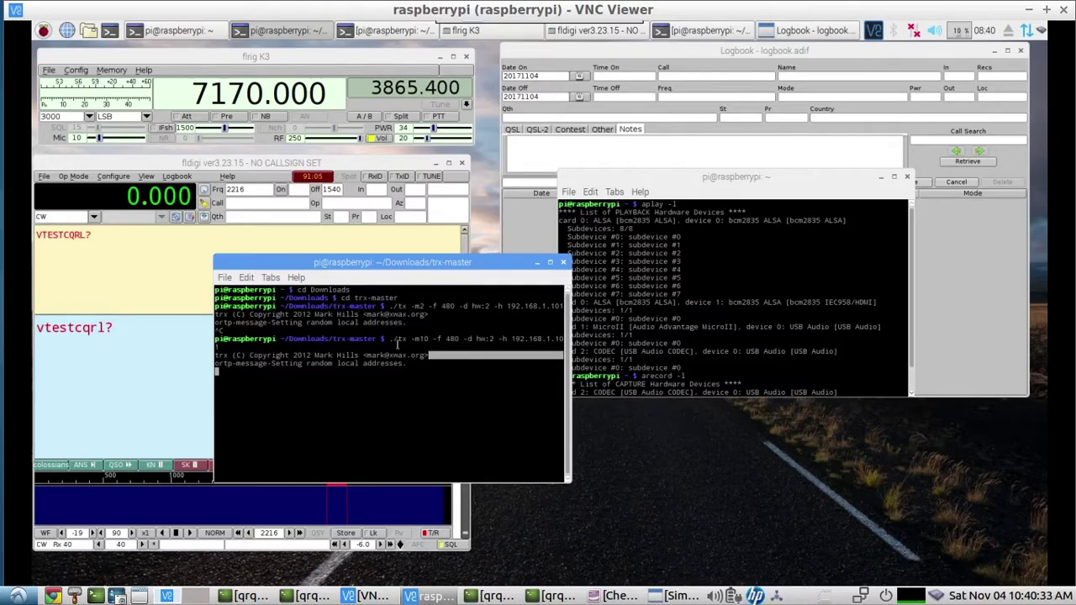
pyautogui.moveTo(389, 339); pyautogui.dragTo(503, 341)
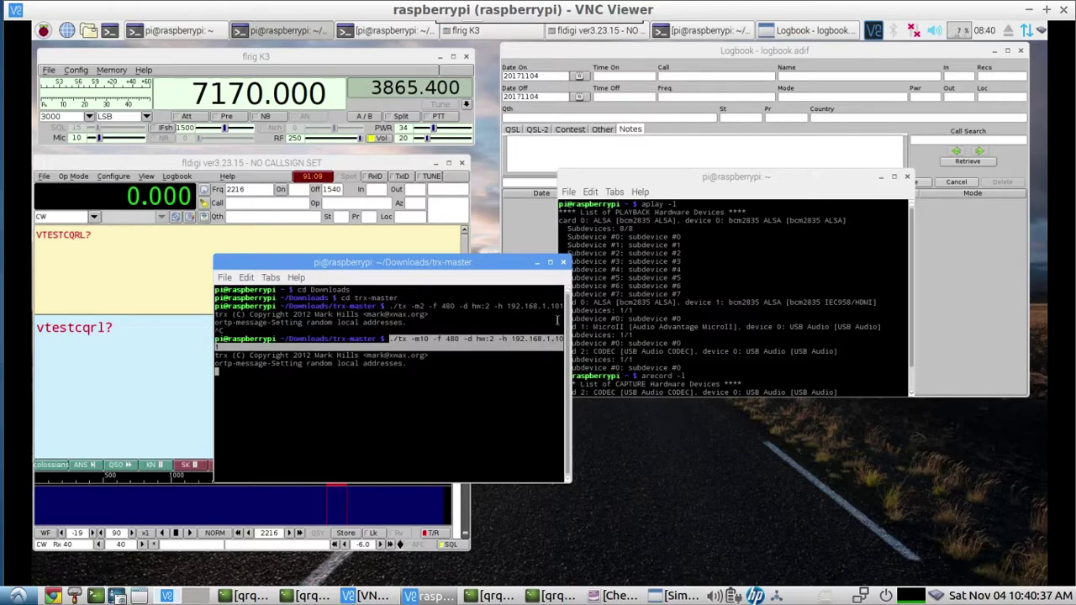
pyautogui.click(672, 191)
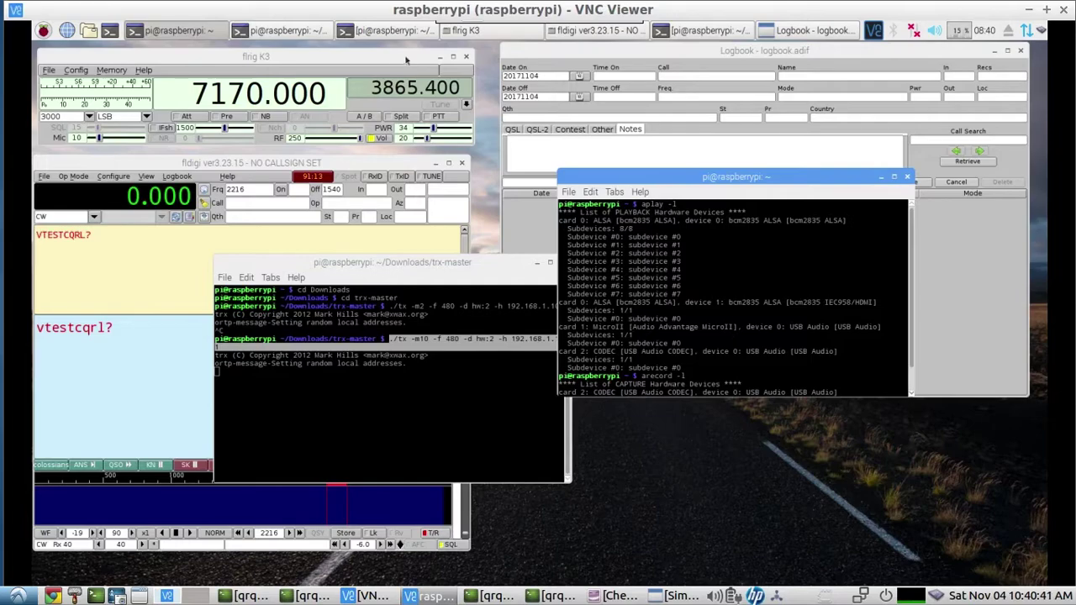
# - Show the Raspberry Pi rx terminal and highlight its last "./rx -p1351 -d hw:1" command and the card 1 Audio Advantage MicroII entry
pyautogui.click(366, 33)
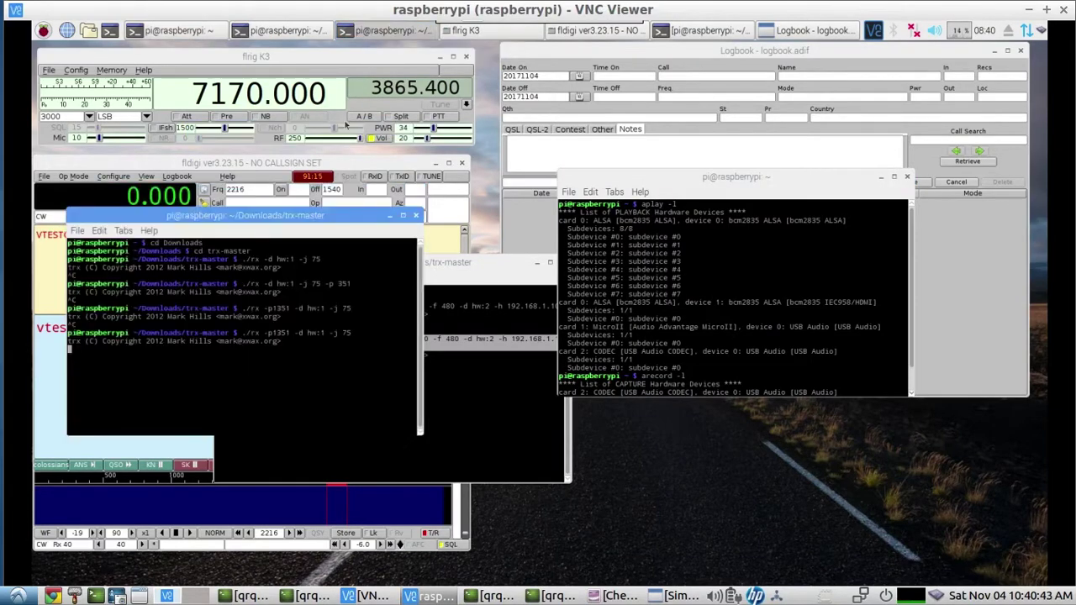
pyautogui.moveTo(297, 223); pyautogui.dragTo(580, 275)
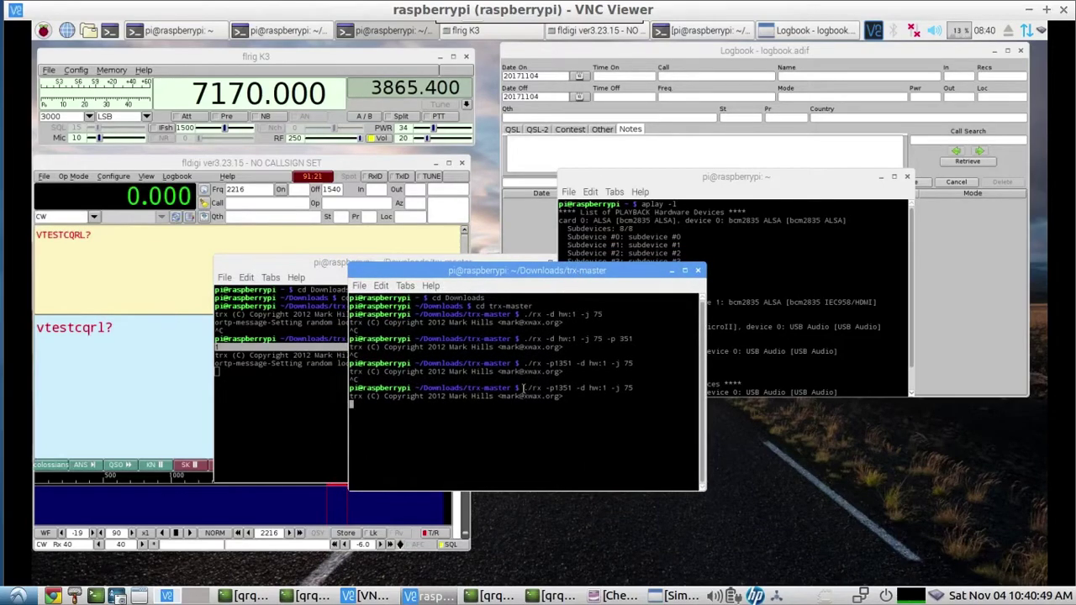
pyautogui.moveTo(523, 388); pyautogui.dragTo(607, 388)
pyautogui.click(709, 186)
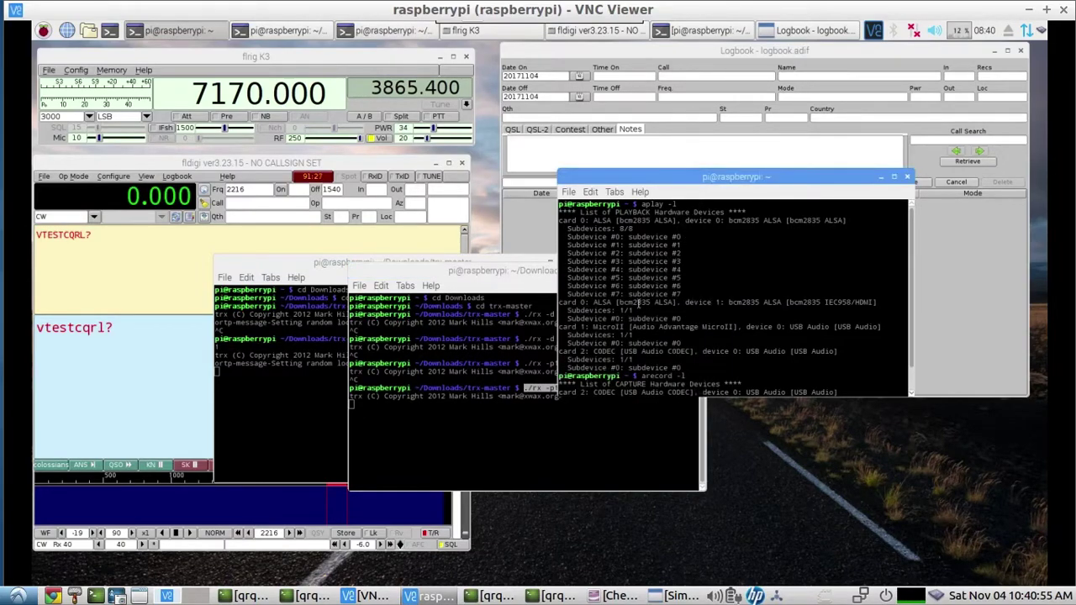
pyautogui.moveTo(592, 327); pyautogui.dragTo(740, 328)
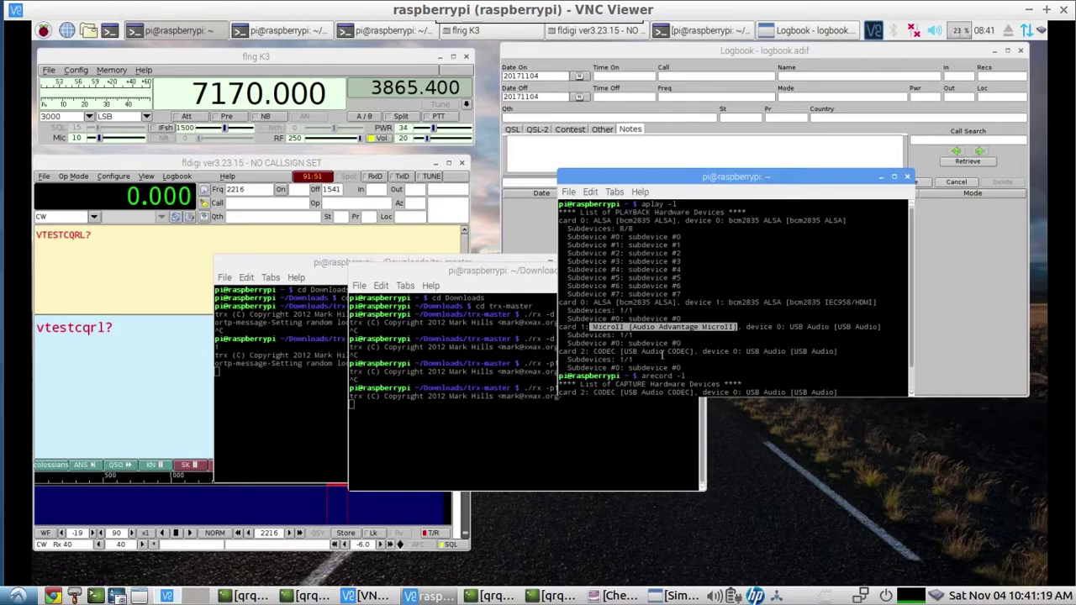
# - Highlight the "-j 75" and "-p1351" options in the last rx command of the Raspberry Pi terminal
pyautogui.click(560, 440)
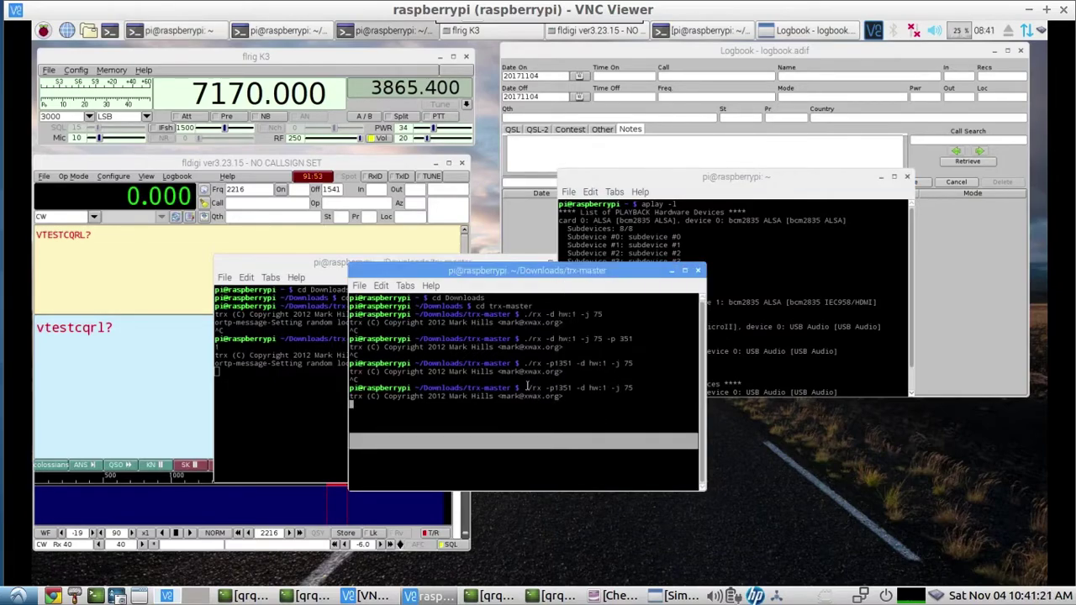
pyautogui.moveTo(525, 388); pyautogui.dragTo(615, 388)
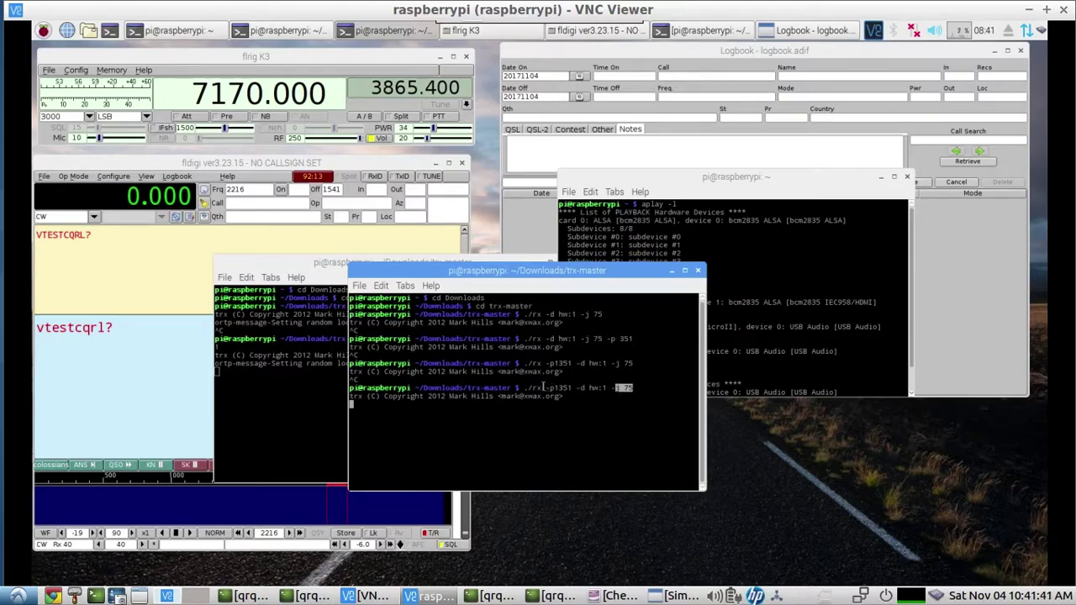
pyautogui.moveTo(543, 388); pyautogui.dragTo(574, 389)
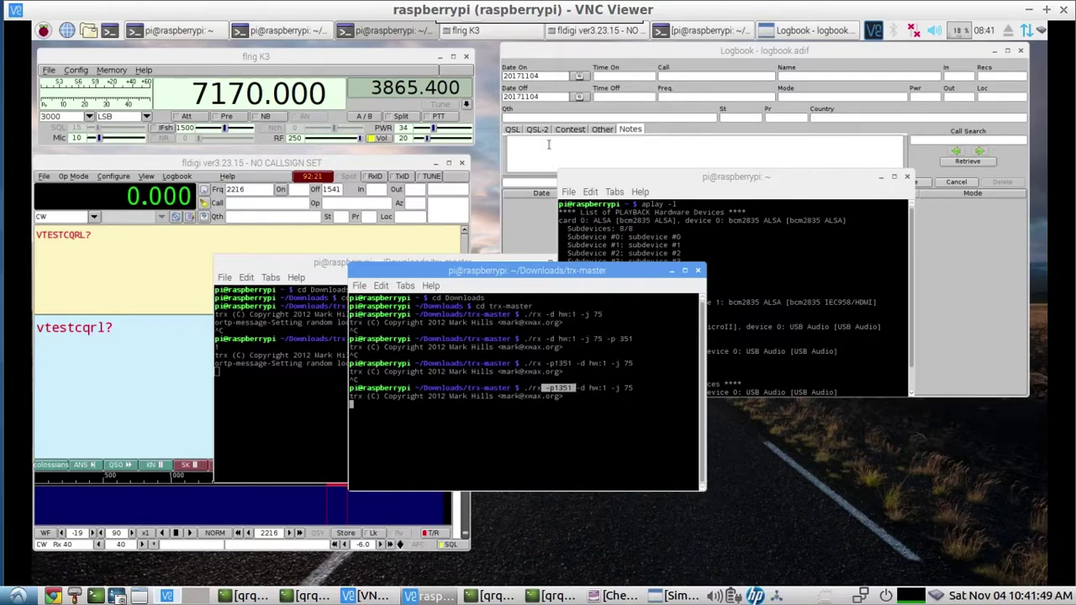
# - Show the "./rx -c1 -d hw:2 -j65" terminal and highlight its hw:2 device and the card 2 USB Audio CODEC capture entry
pyautogui.click(684, 35)
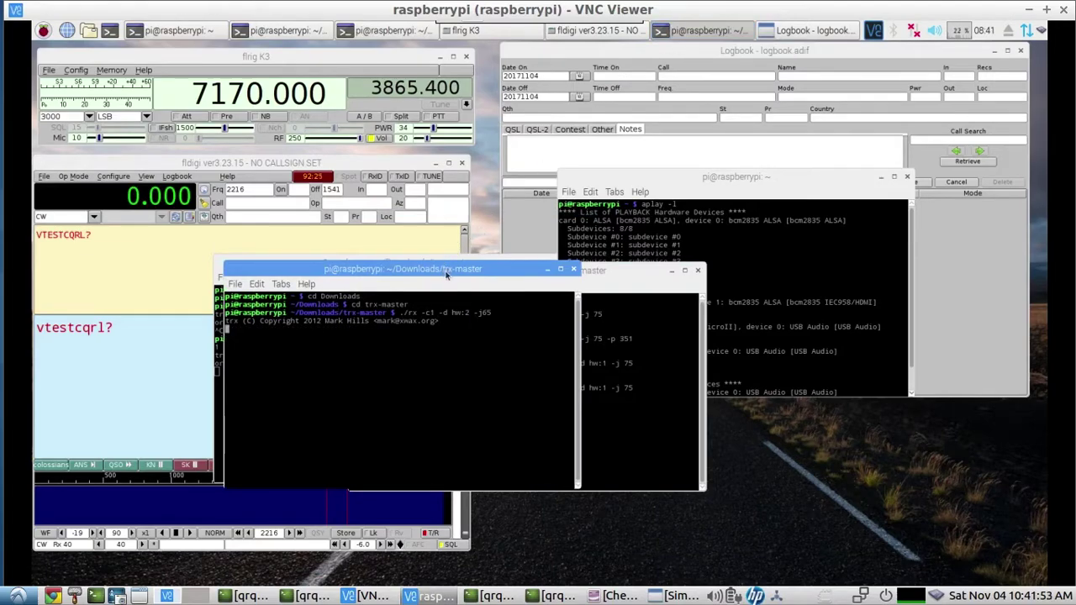
pyautogui.moveTo(446, 274); pyautogui.dragTo(372, 284)
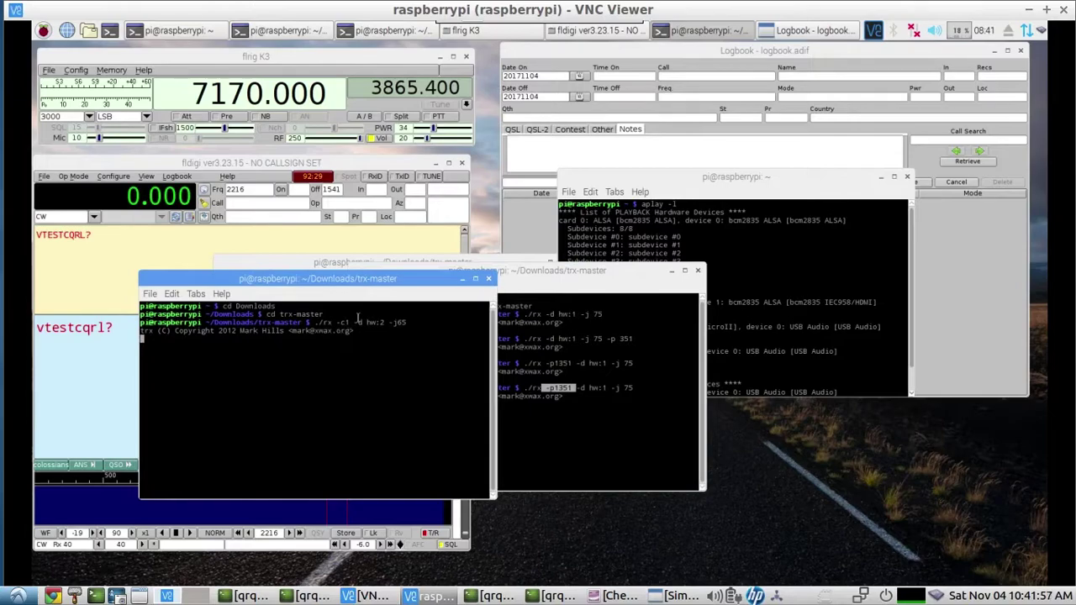
pyautogui.moveTo(363, 322); pyautogui.dragTo(396, 322)
pyautogui.click(736, 180)
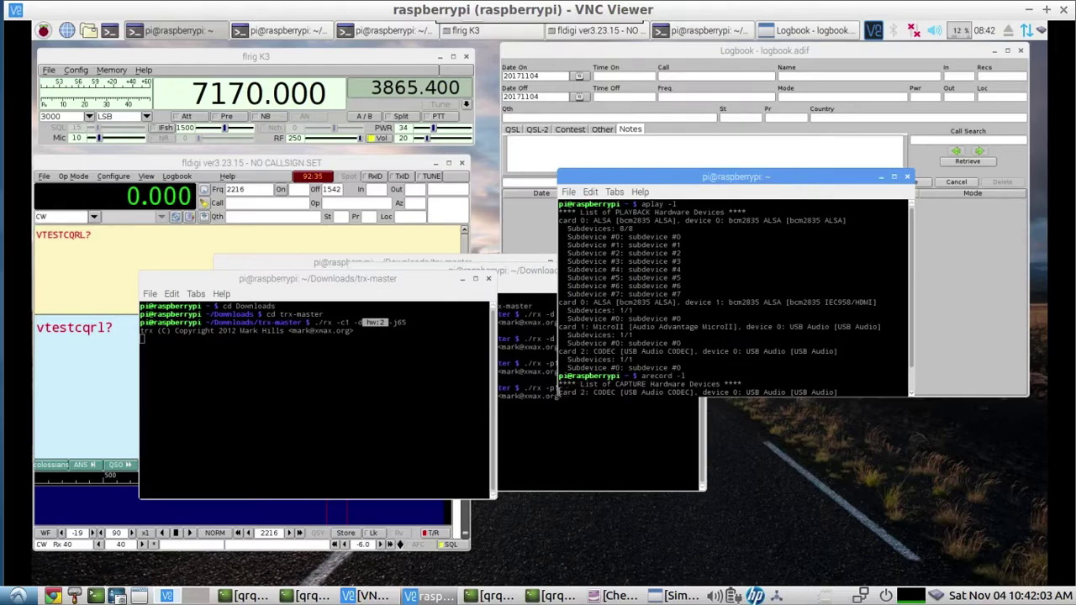
pyautogui.moveTo(560, 392); pyautogui.dragTo(697, 393)
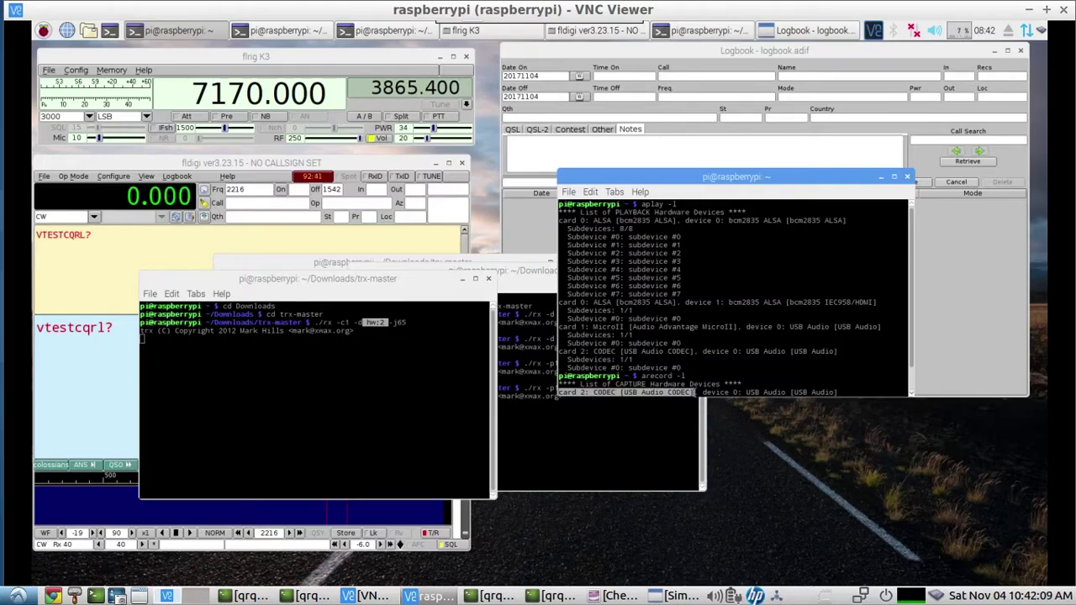
pyautogui.moveTo(695, 392); pyautogui.dragTo(694, 392)
# - Move the "./rx -c1" terminal away from the fldigi window and bring the Logbook and flrig windows to the front
pyautogui.moveTo(495, 278); pyautogui.dragTo(935, 287)
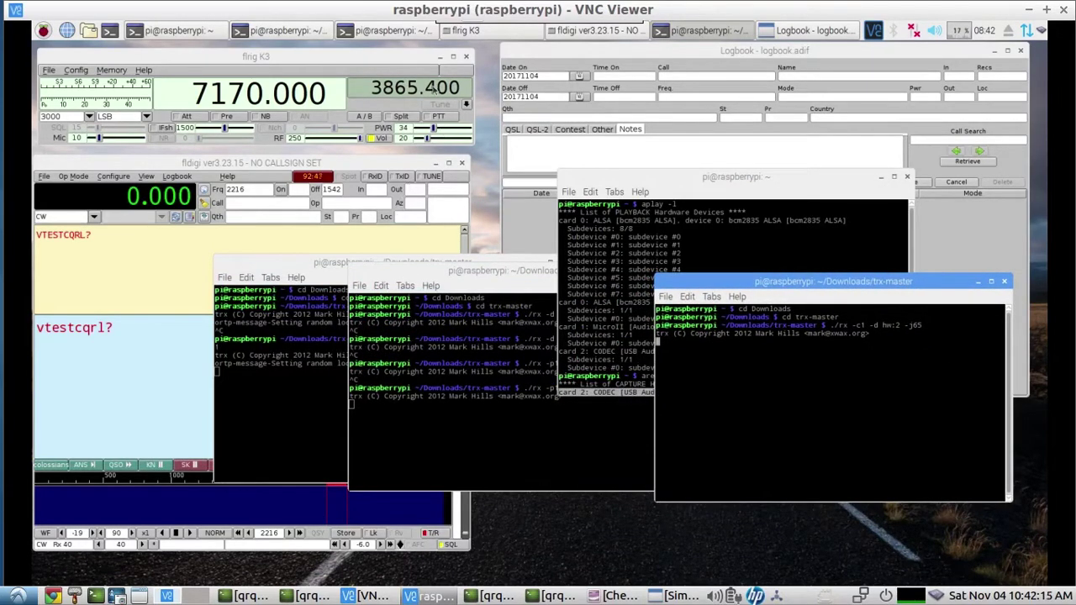
pyautogui.click(613, 52)
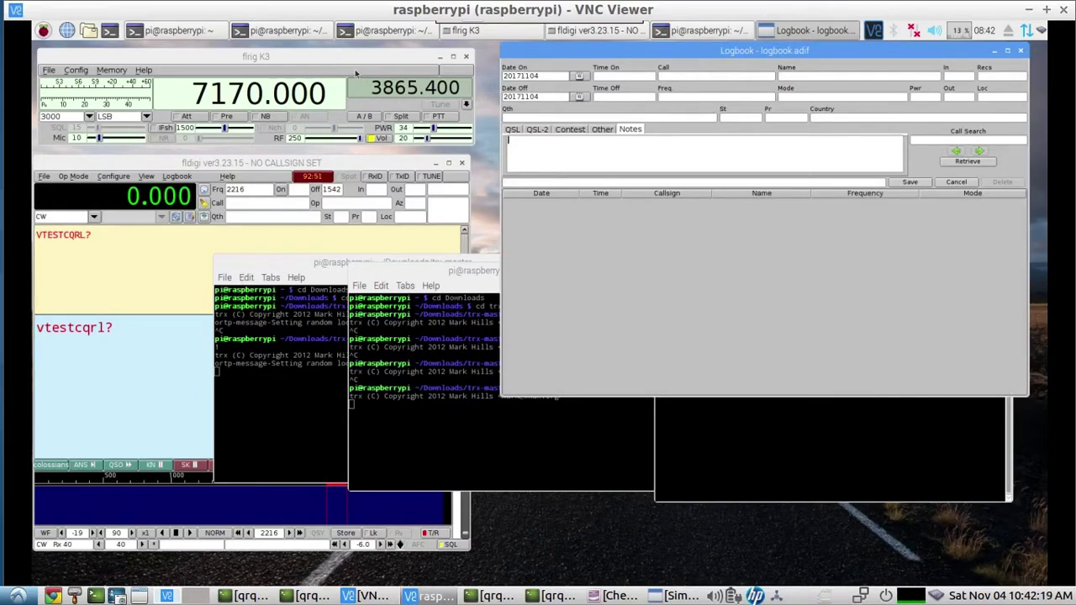
pyautogui.click(342, 59)
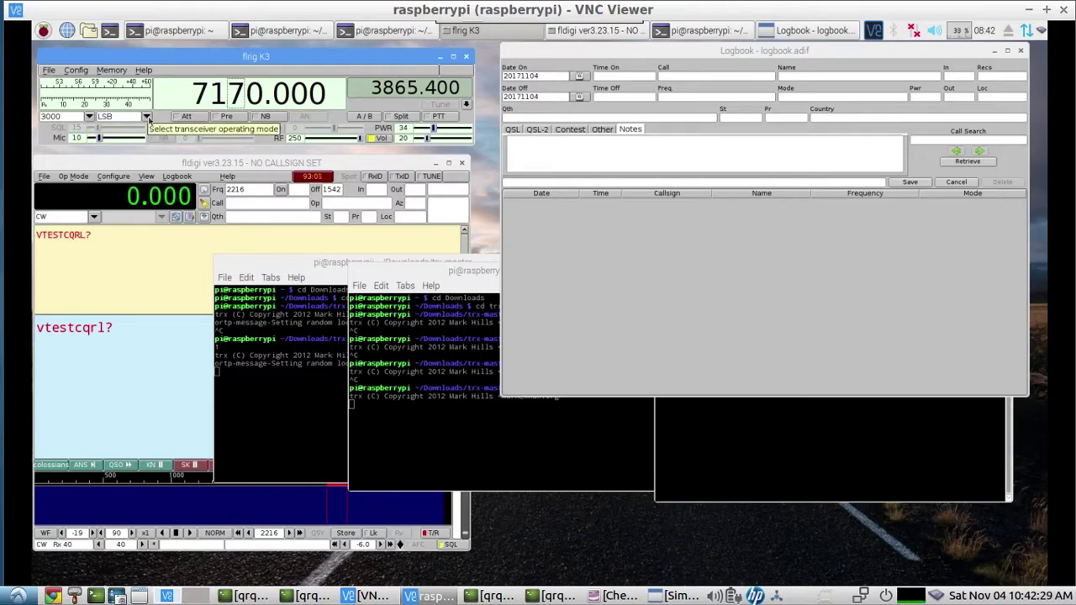
# - Adjust the transceiver in flrig, setting the volume to 20 and the IF shift to 960
pyautogui.moveTo(428, 139)
pyautogui.mouseDown()
pyautogui.moveTo(444, 141)
pyautogui.moveTo(432, 143)
pyautogui.mouseUp()
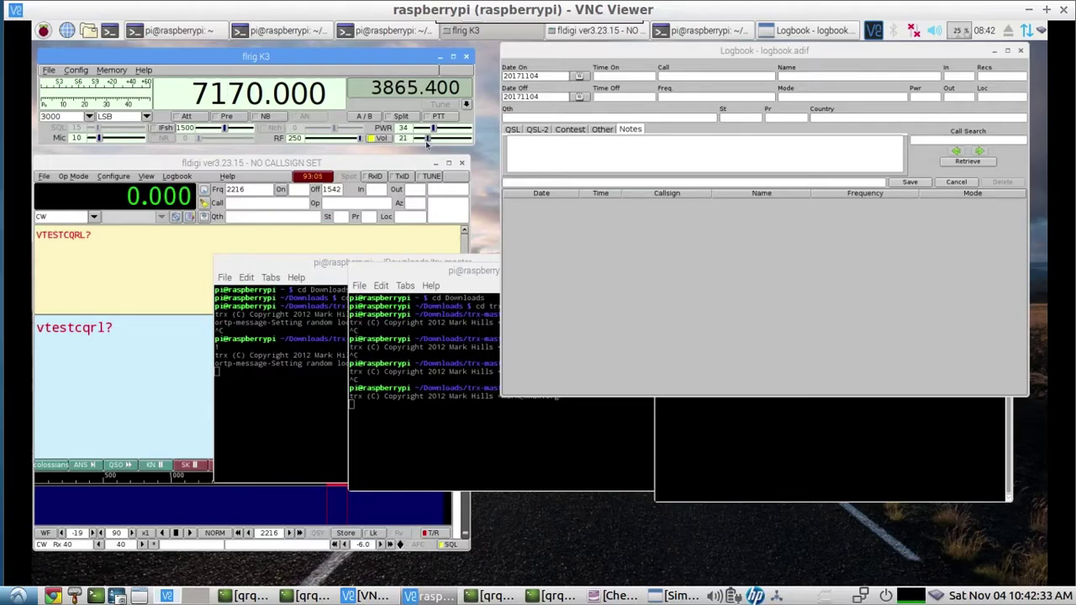
pyautogui.click(425, 142)
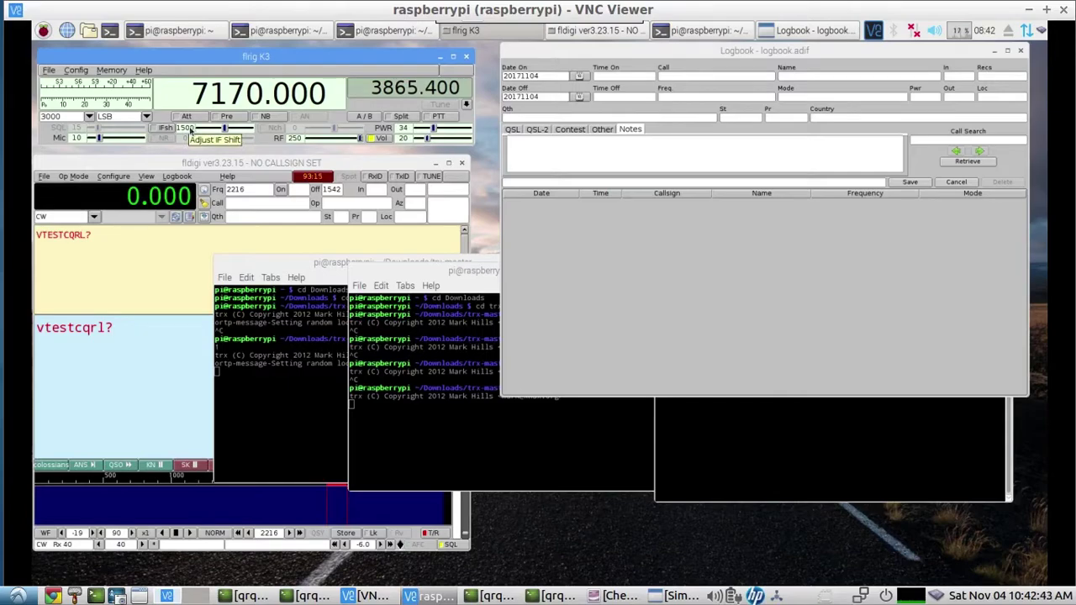
pyautogui.moveTo(225, 127)
pyautogui.mouseDown()
pyautogui.moveTo(201, 129)
pyautogui.moveTo(259, 133)
pyautogui.moveTo(216, 132)
pyautogui.mouseUp()
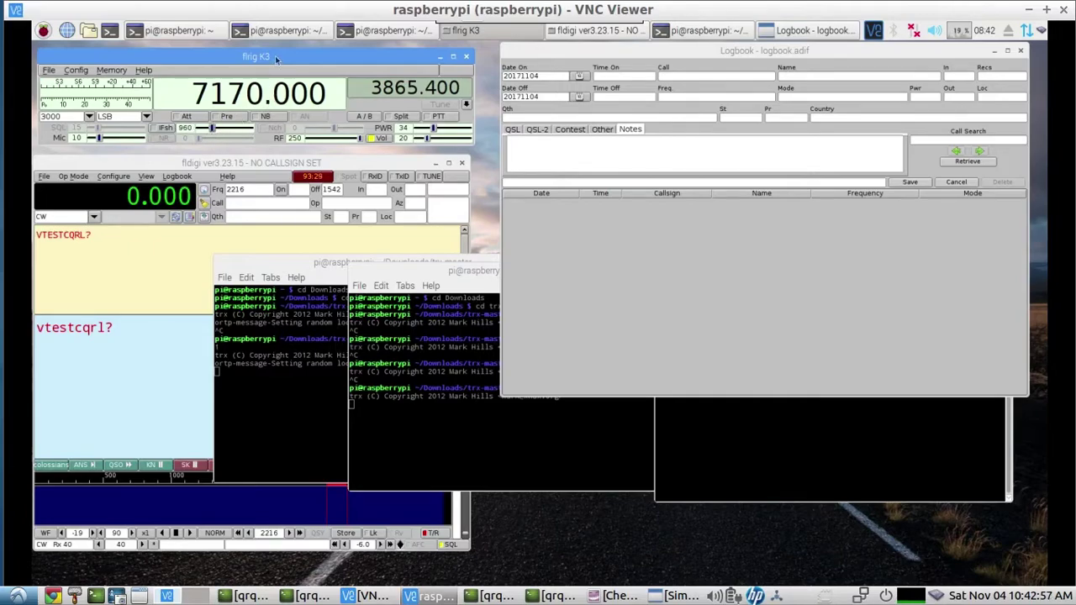
pyautogui.moveTo(276, 58); pyautogui.dragTo(274, 56)
# - Bring the fldigi window forward and restore the three local trx-master terminals over the VNC Viewer
pyautogui.click(169, 336)
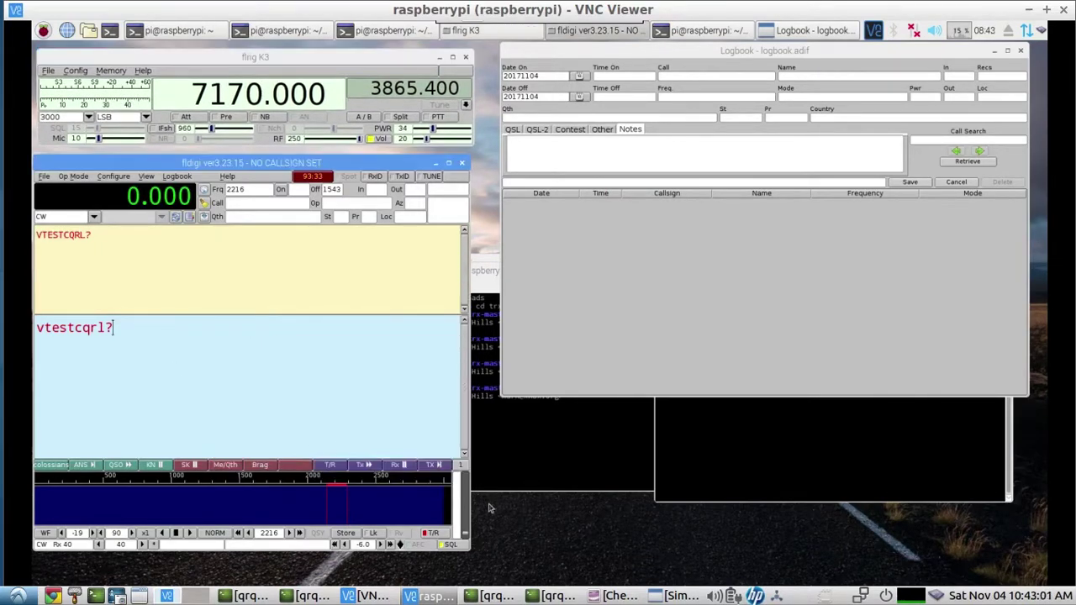
pyautogui.click(552, 596)
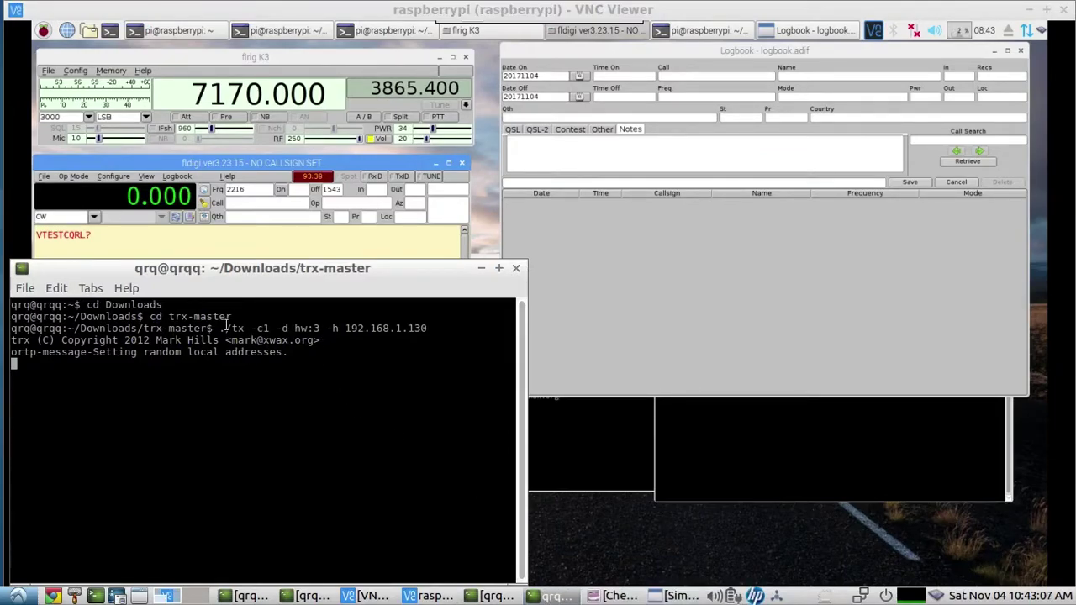
pyautogui.click(252, 596)
pyautogui.click(290, 597)
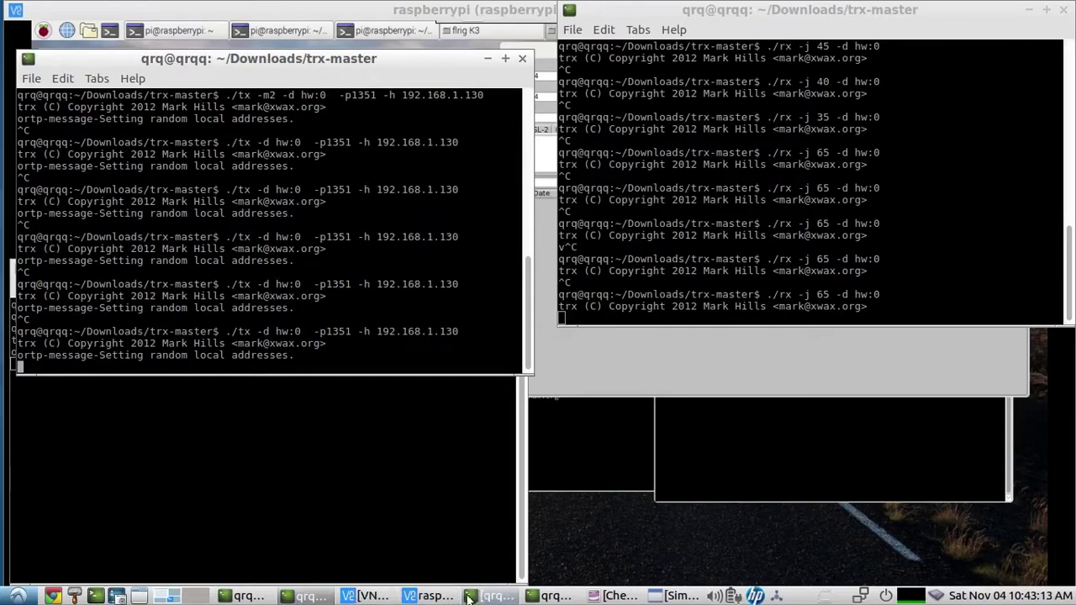
pyautogui.click(538, 597)
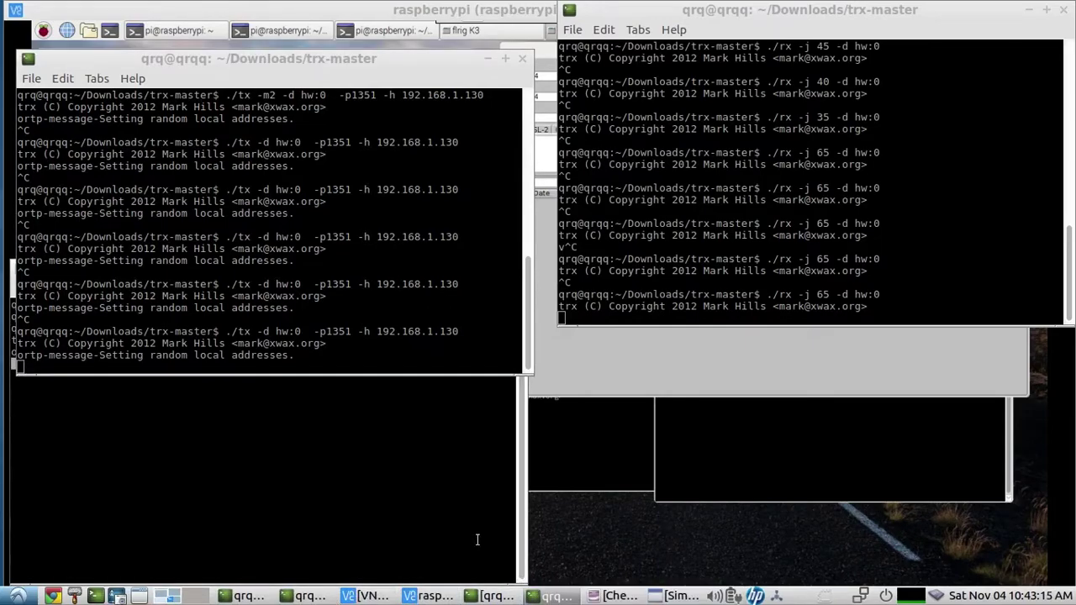
pyautogui.click(520, 597)
pyautogui.click(544, 597)
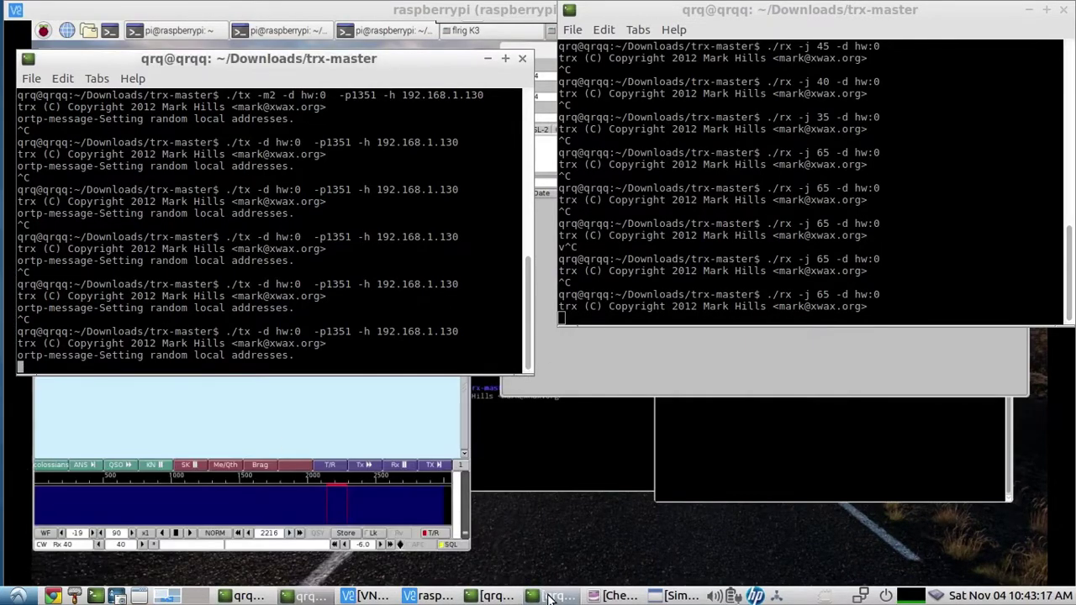
# - Move the local "./tx -d hw:0 -p1351" terminal off the "./tx -c1" terminal and minimize the VNC Viewer
pyautogui.moveTo(334, 60); pyautogui.dragTo(746, 109)
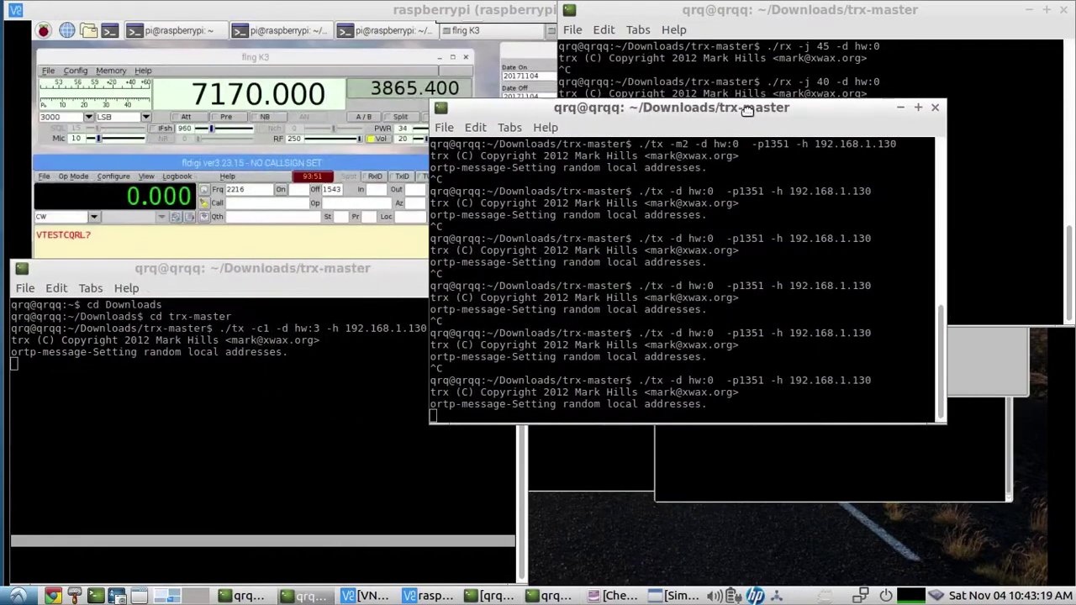
pyautogui.click(249, 597)
pyautogui.click(307, 597)
pyautogui.click(395, 10)
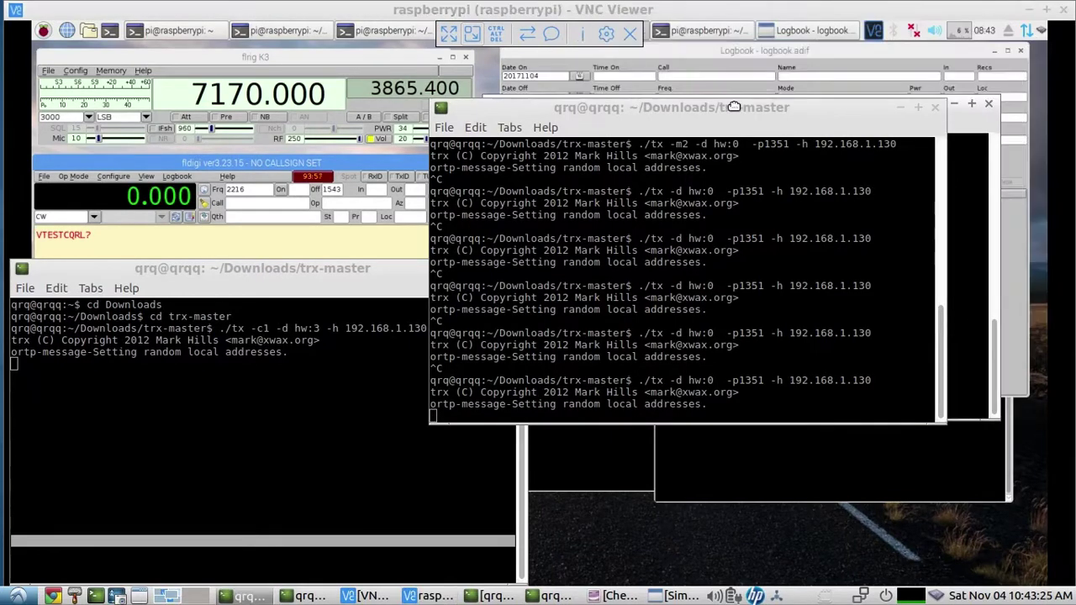
pyautogui.click(1028, 11)
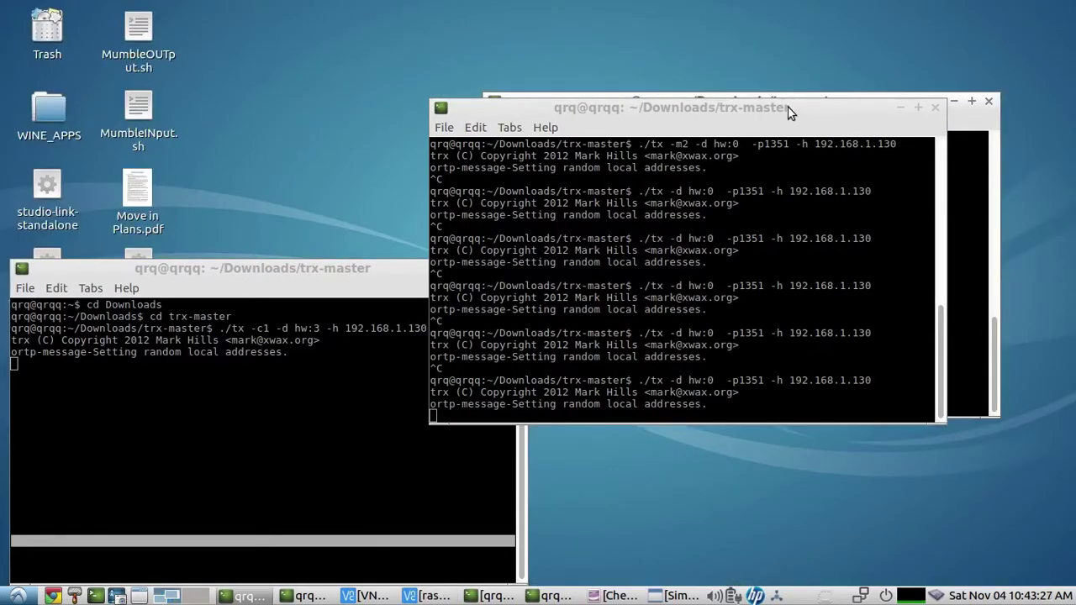
# - Arrange the three local trx-master terminals on the desktop so the "./tx -c1", "./tx -p1351" and "./rx" windows are all accessible
pyautogui.moveTo(768, 118); pyautogui.dragTo(339, 40)
pyautogui.moveTo(677, 103); pyautogui.dragTo(726, 35)
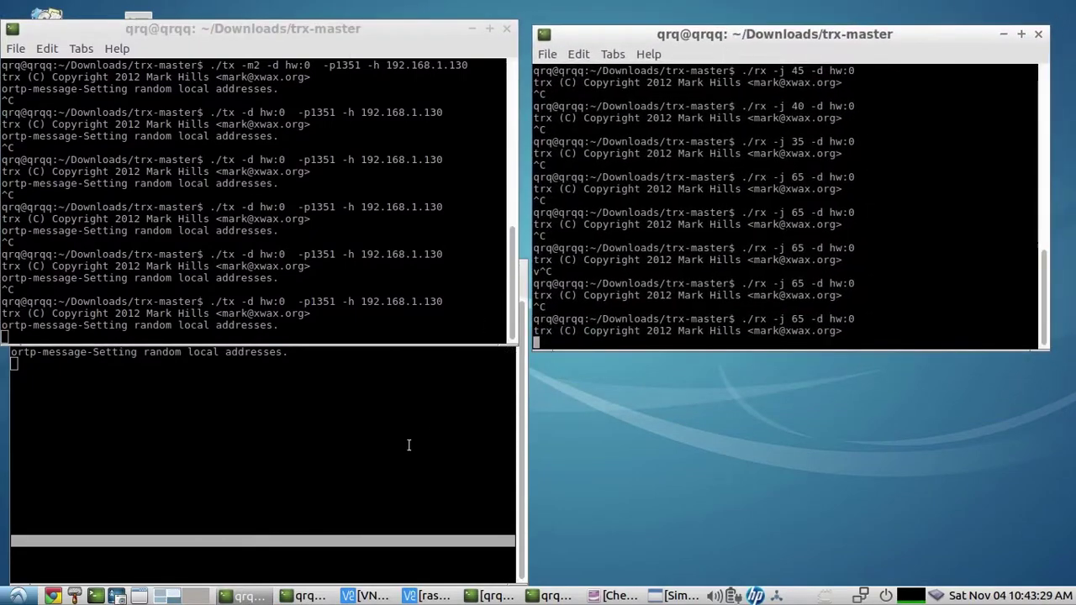
pyautogui.click(409, 446)
pyautogui.moveTo(453, 25); pyautogui.dragTo(961, 224)
pyautogui.moveTo(376, 258); pyautogui.dragTo(376, 10)
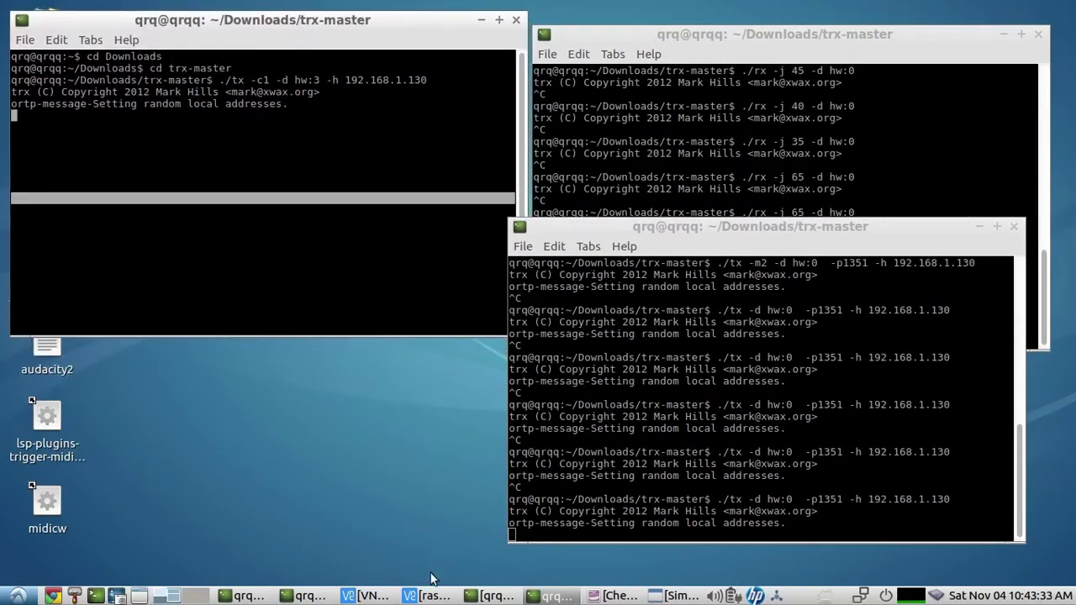
# - Bring the local sound-device listing terminal forward and highlight its "card 3: AK5370" USB Audio line
pyautogui.click(303, 597)
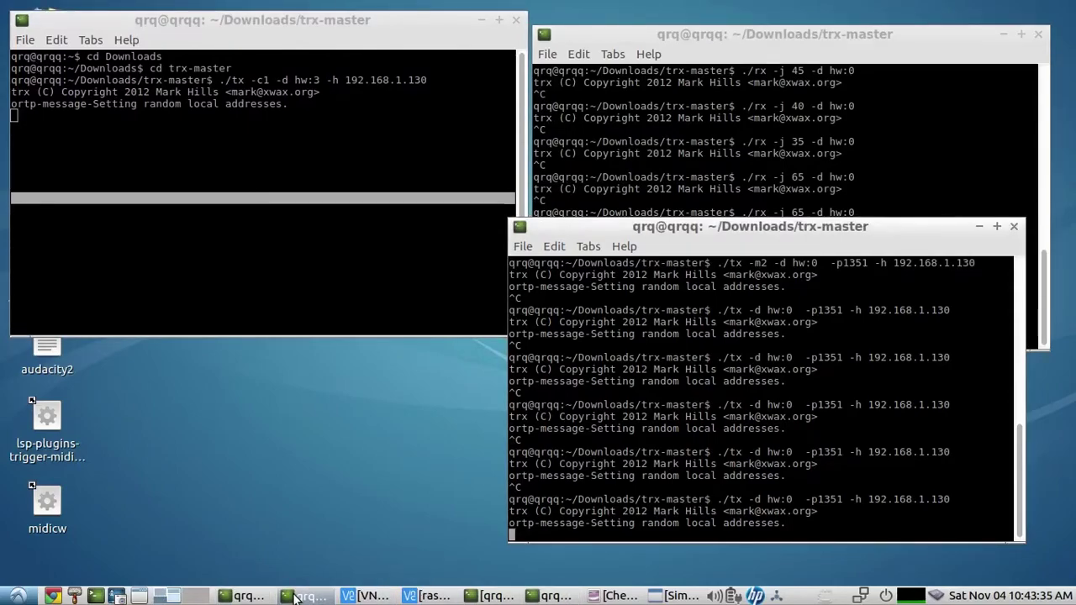
pyautogui.click(492, 597)
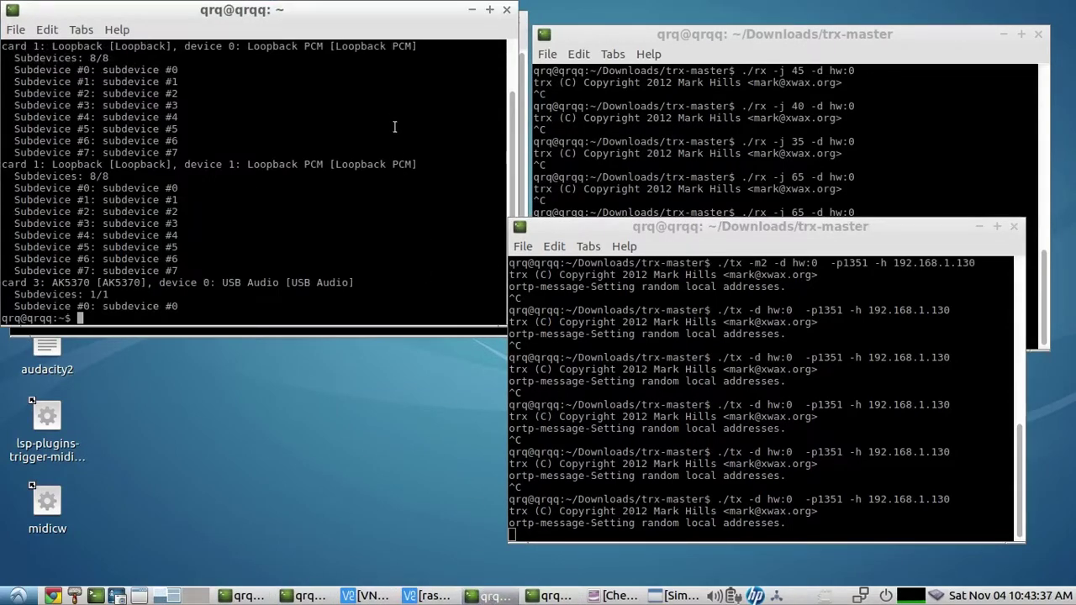
pyautogui.tripleClick(3, 284)
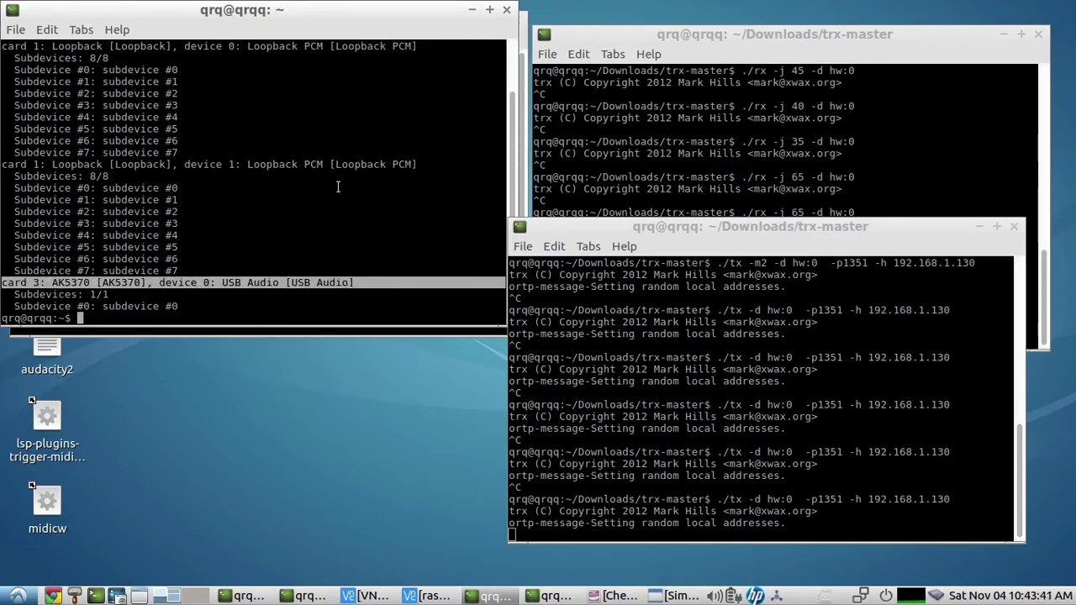
# - Rearrange the device listing and "./tx -d hw:0 -p1351" terminals so they no longer cover the "./tx -c1" terminal, and bring that one forward
pyautogui.moveTo(345, 6); pyautogui.dragTo(329, 237)
pyautogui.moveTo(690, 229); pyautogui.dragTo(712, 252)
pyautogui.click(341, 132)
# - Highlight the "./tx -c1 -d hw:3 -h 192.168.1.130" command in its terminal
pyautogui.moveTo(342, 132); pyautogui.dragTo(270, 141)
pyautogui.click(221, 80)
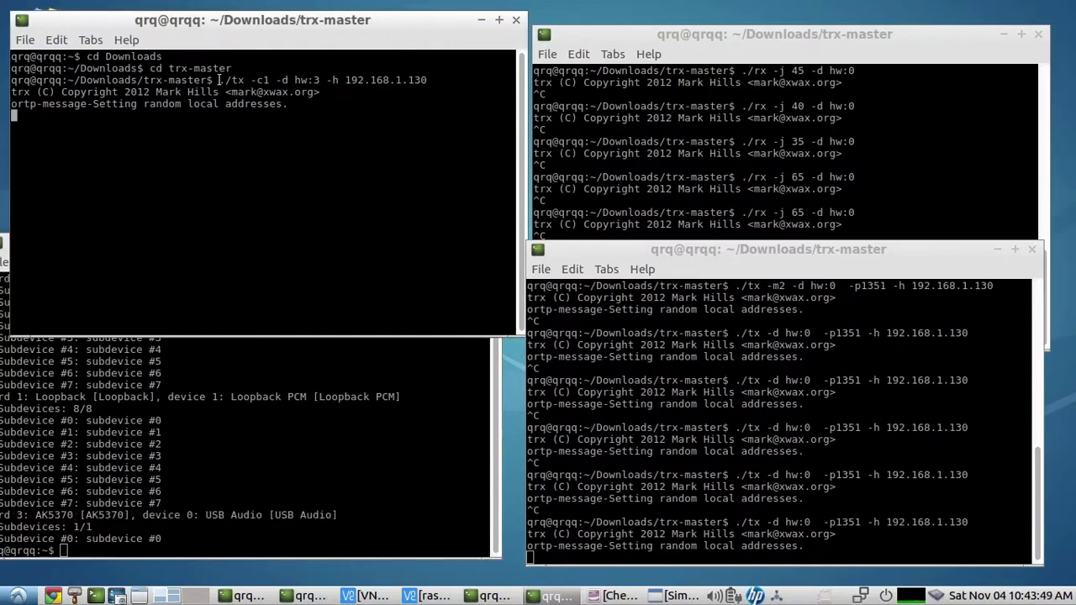
pyautogui.moveTo(221, 80); pyautogui.dragTo(431, 80)
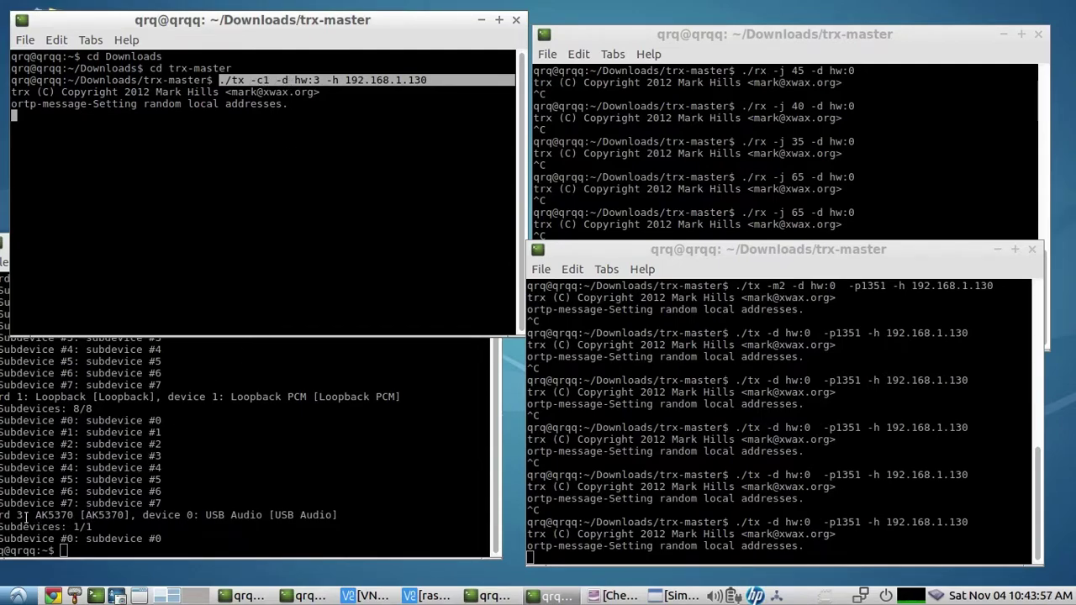
# - Bring the device listing terminal fully into view and highlight its "arecord -l" command, reviewing the capture devices down to card 3
pyautogui.click(151, 509)
pyautogui.moveTo(178, 246); pyautogui.dragTo(196, 252)
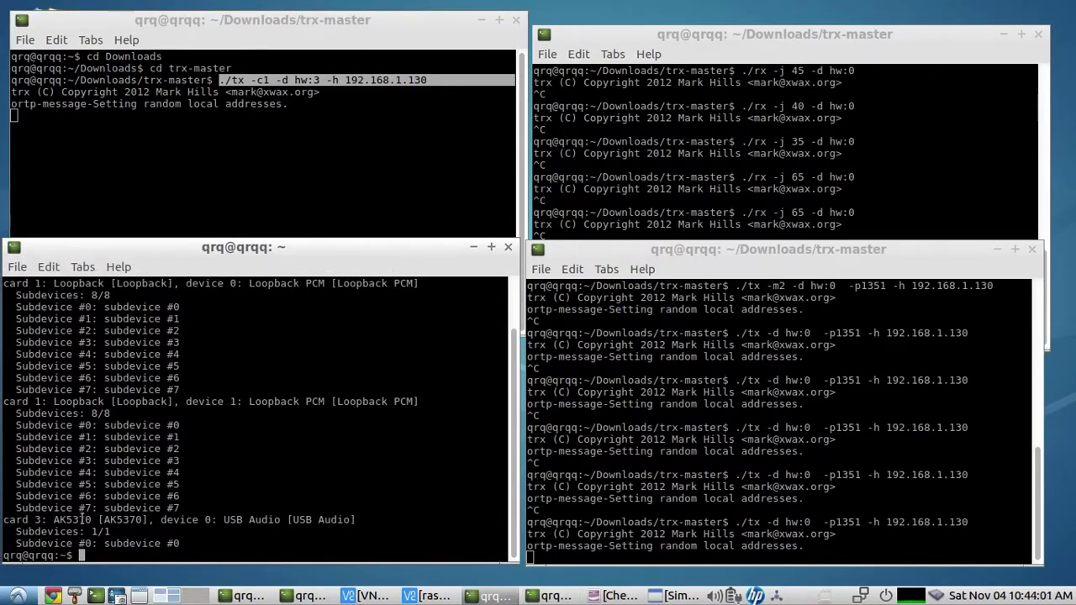
pyautogui.scroll(2, 81, 519)
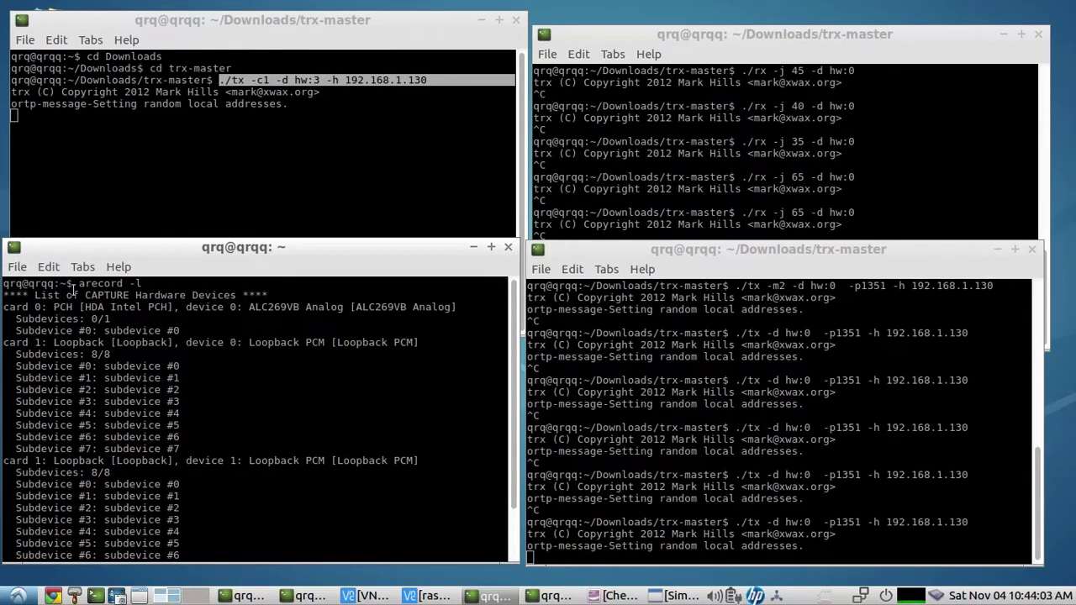
pyautogui.moveTo(80, 284); pyautogui.dragTo(157, 286)
pyautogui.click(156, 199)
pyautogui.click(156, 408)
pyautogui.scroll(-2, 129, 481)
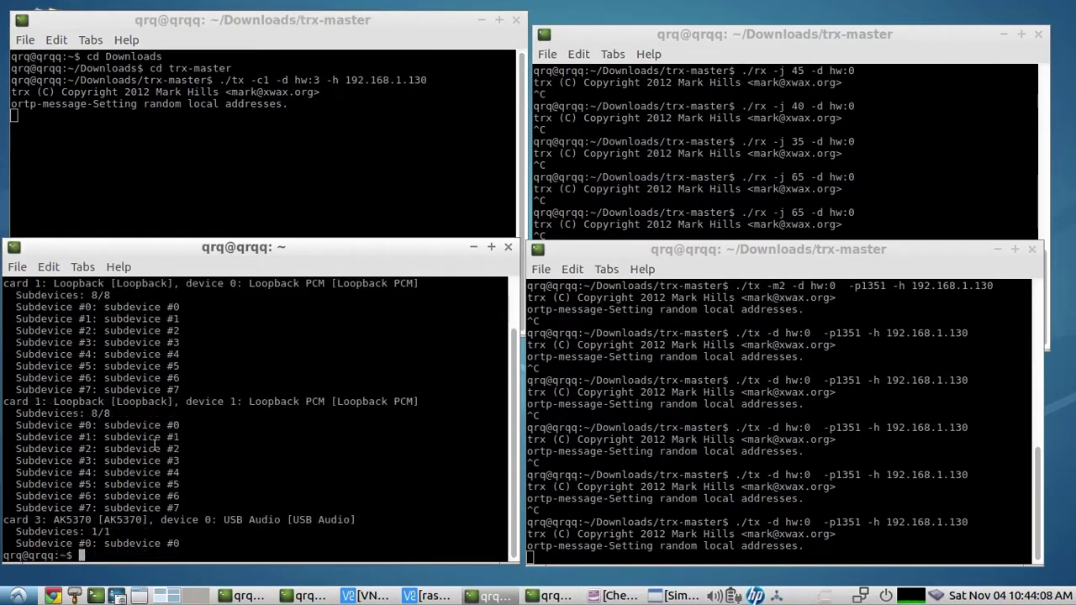
# - Bring the "./tx -c1" terminal forward and highlight the "-h 192.168.1.130" host option in its command
pyautogui.click(240, 176)
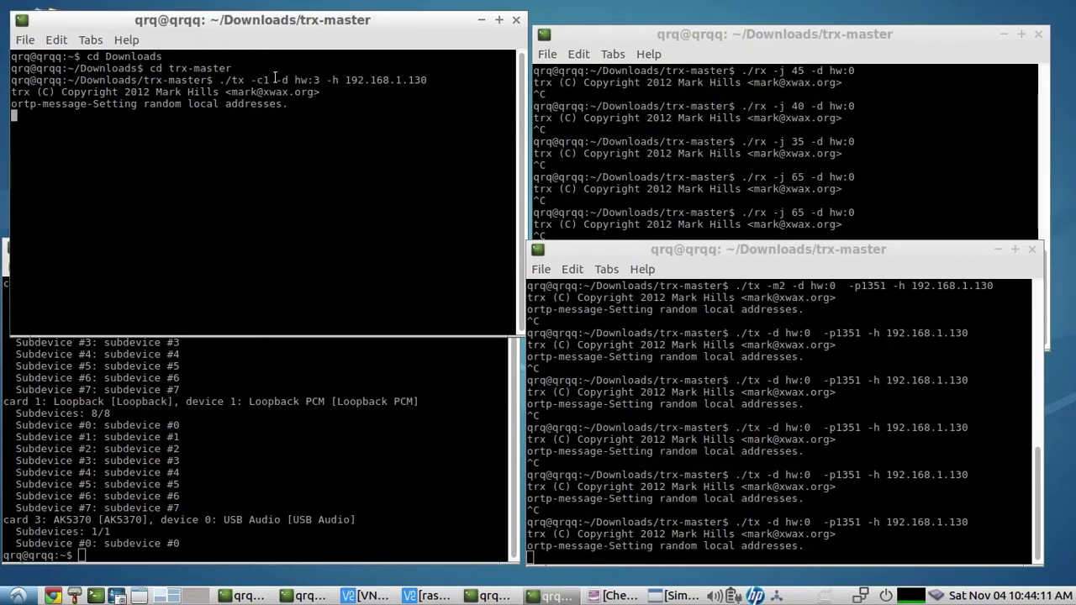
pyautogui.moveTo(278, 79); pyautogui.dragTo(432, 80)
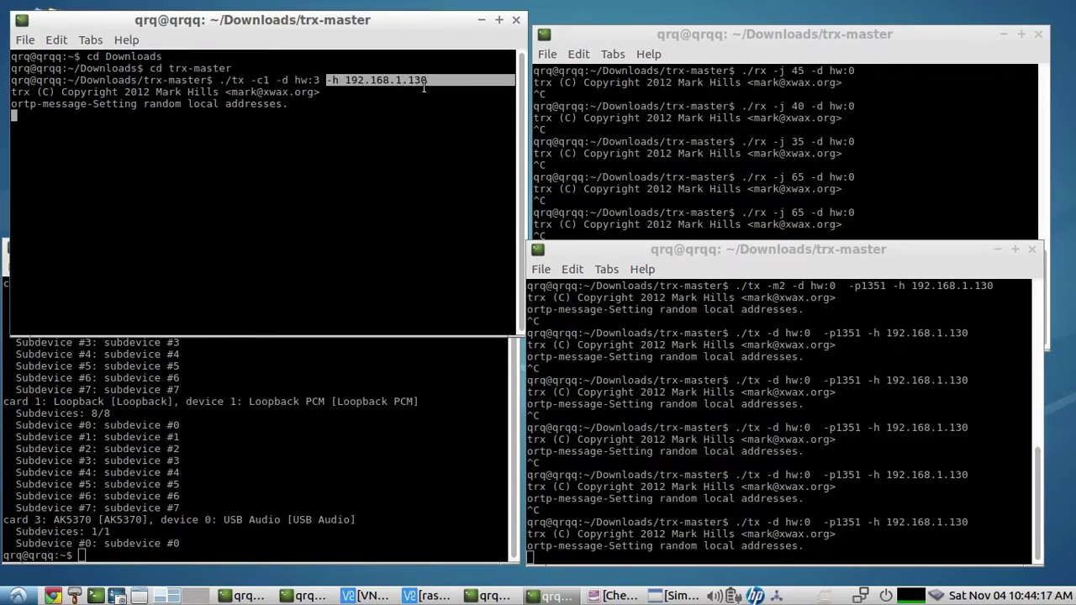
pyautogui.click(416, 105)
pyautogui.moveTo(327, 80); pyautogui.dragTo(422, 80)
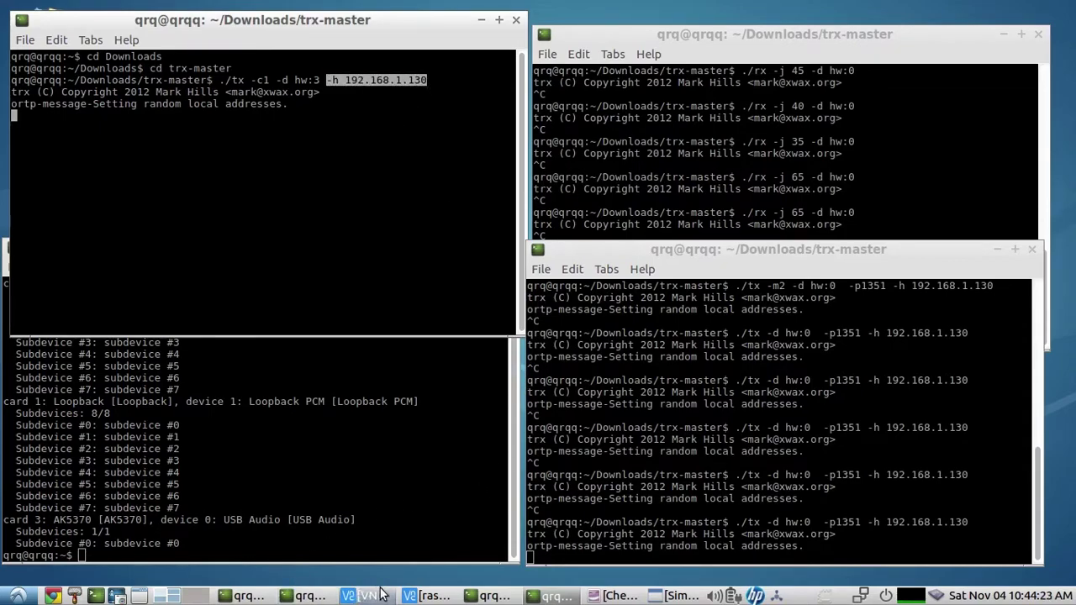
# - Restore the raspberrypi VNC Viewer and minimize the four local terminals covering it
pyautogui.click(417, 597)
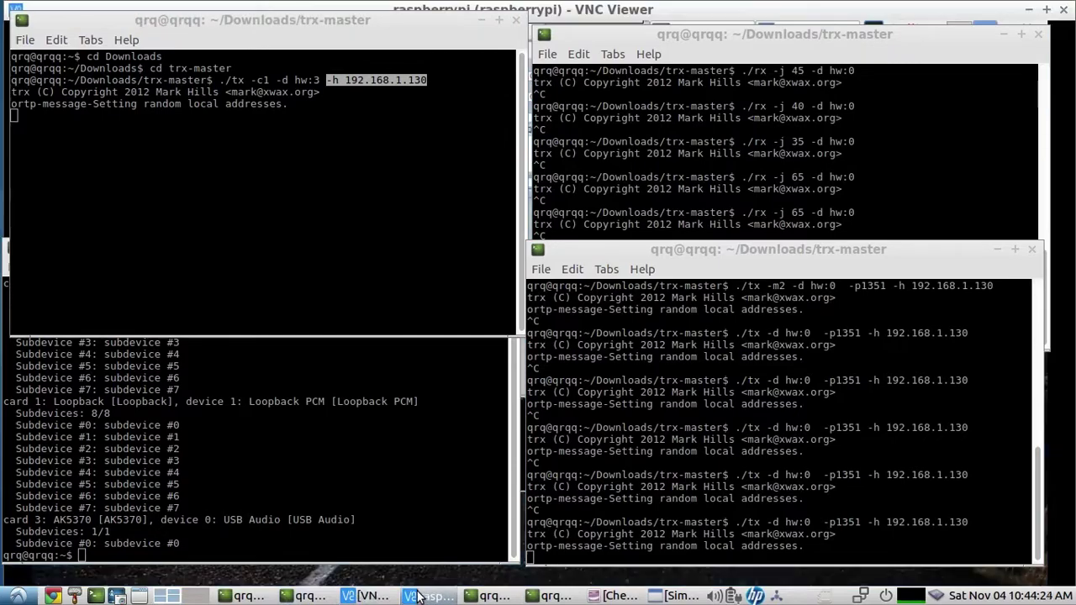
pyautogui.click(1000, 33)
pyautogui.click(1001, 250)
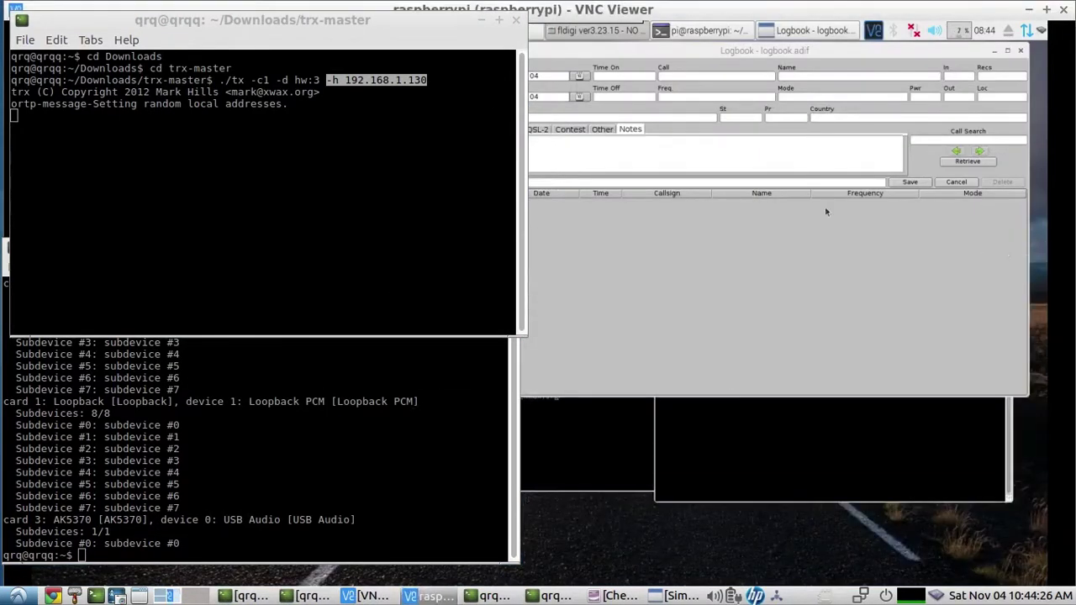
pyautogui.click(480, 19)
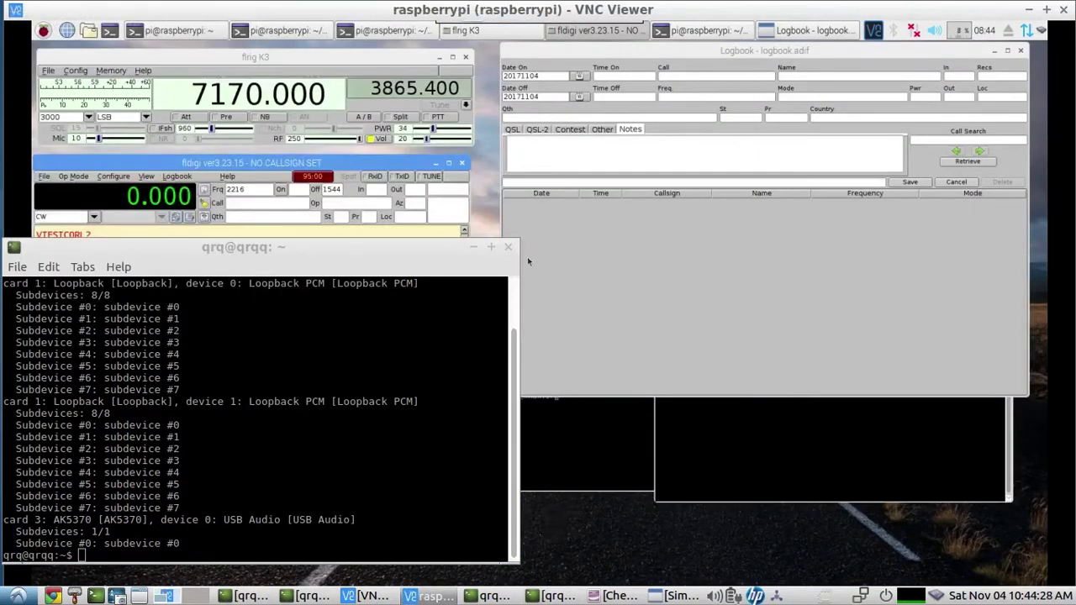
pyautogui.click(473, 248)
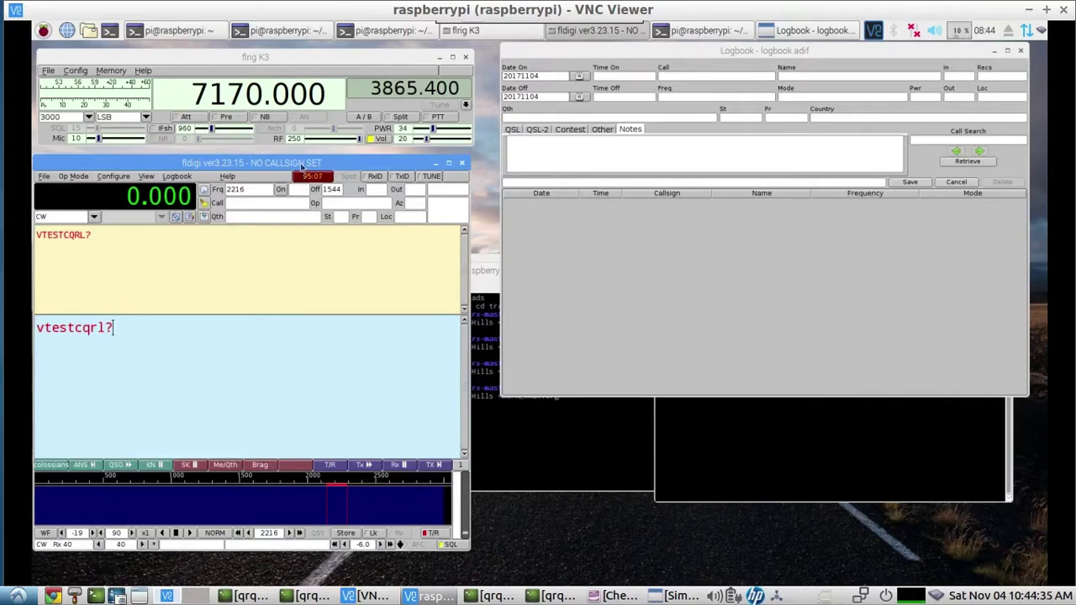
# - Show the Cheese webcam window over the VNC Viewer
pyautogui.click(616, 595)
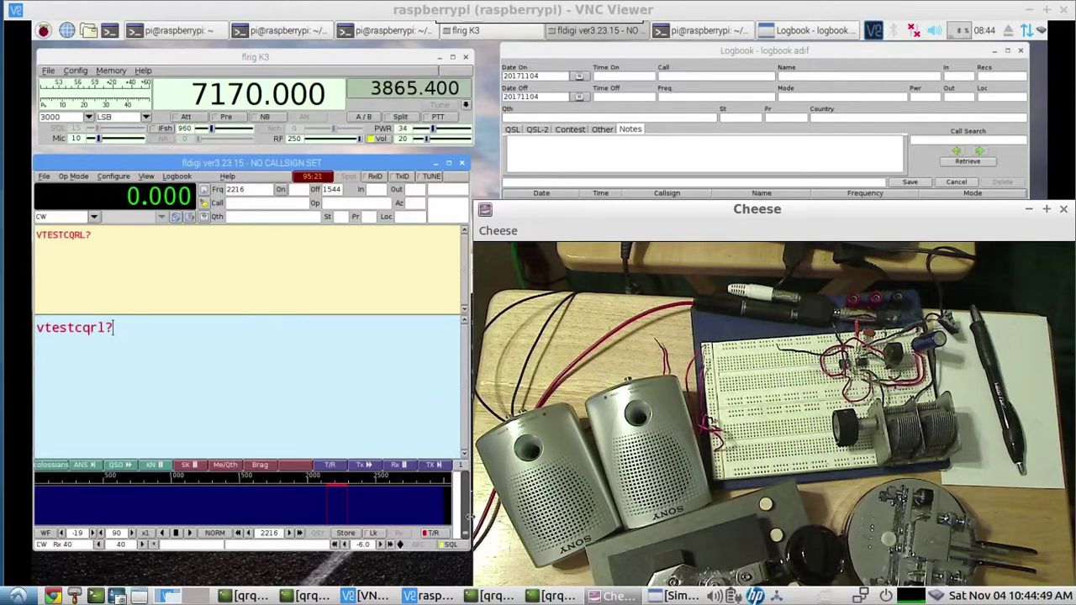
pyautogui.click(607, 596)
pyautogui.click(607, 598)
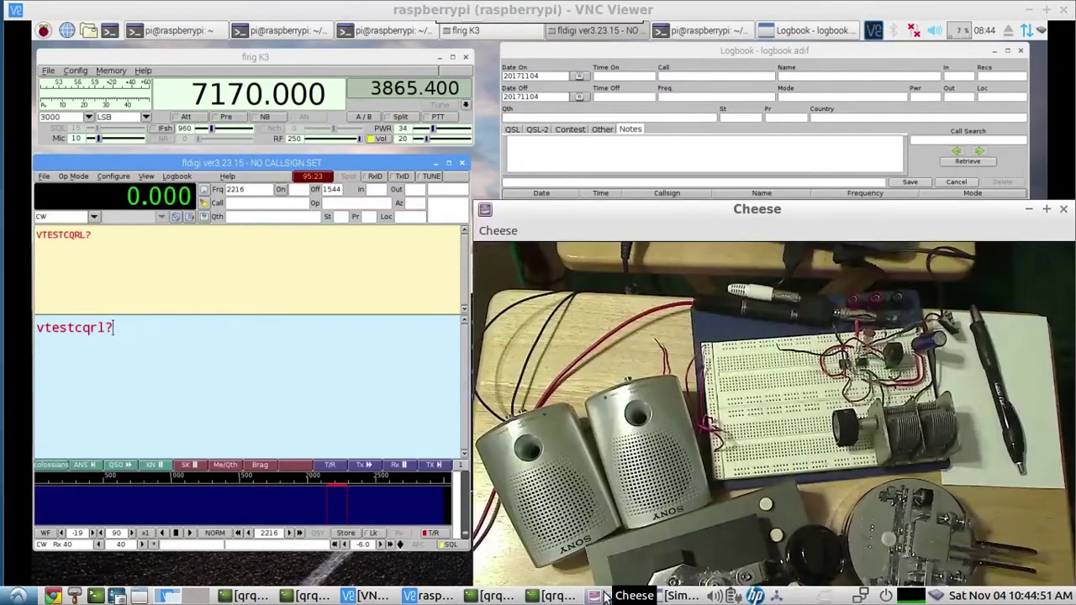